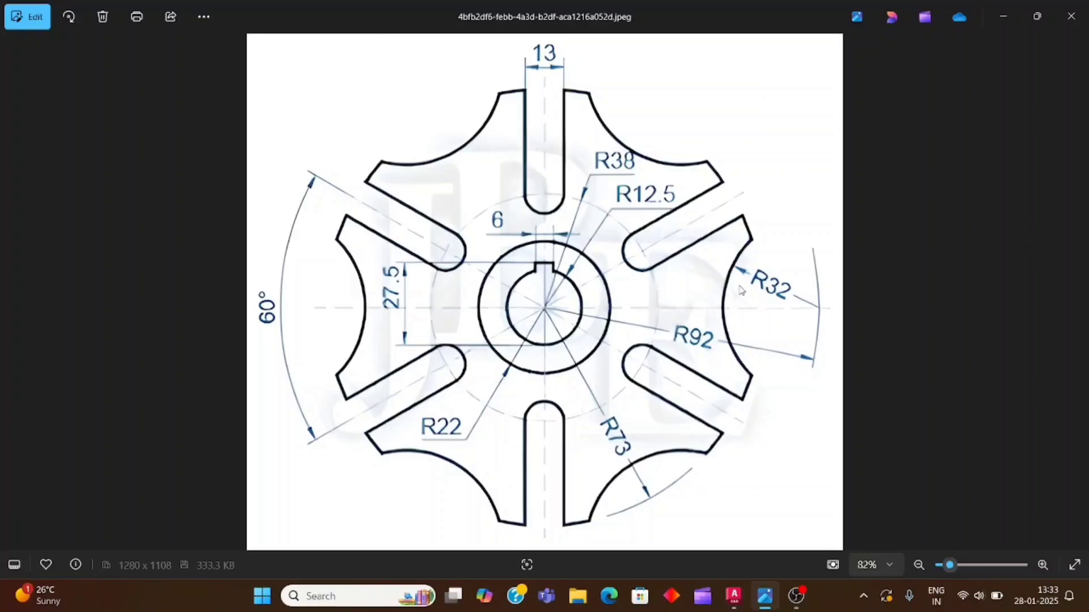
After reviewing the star-plate reference, bring the empty AutoCAD Drawing1 to the front.
{"action": "left_click", "coordinate": [734, 597]}
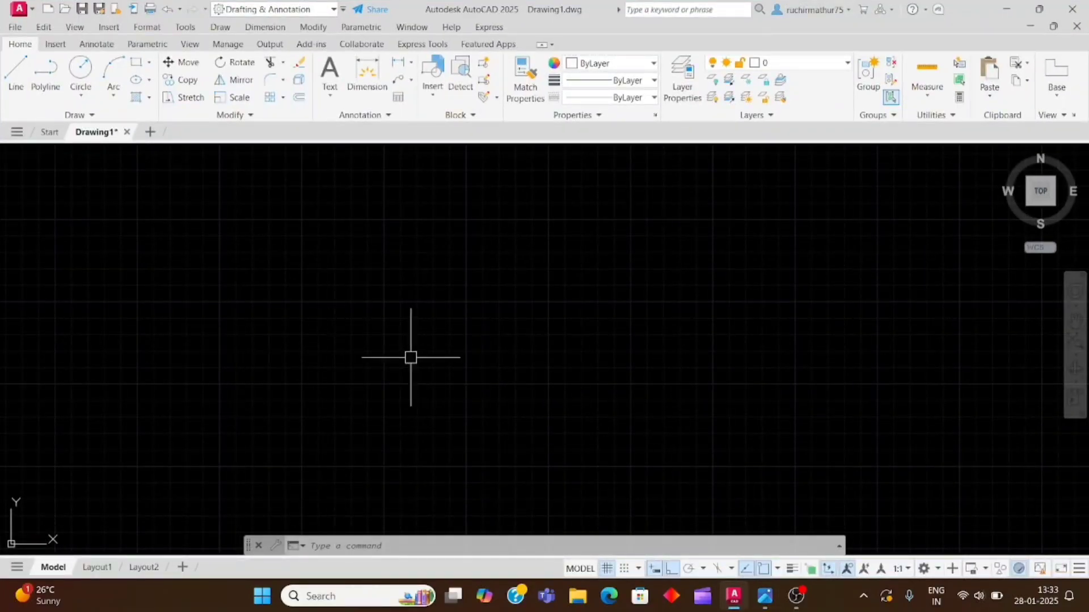
Turn the grid off and use MULTIPLE so the CIRCLE command repeats automatically.
{"action": "left_click", "coordinate": [606, 572]}
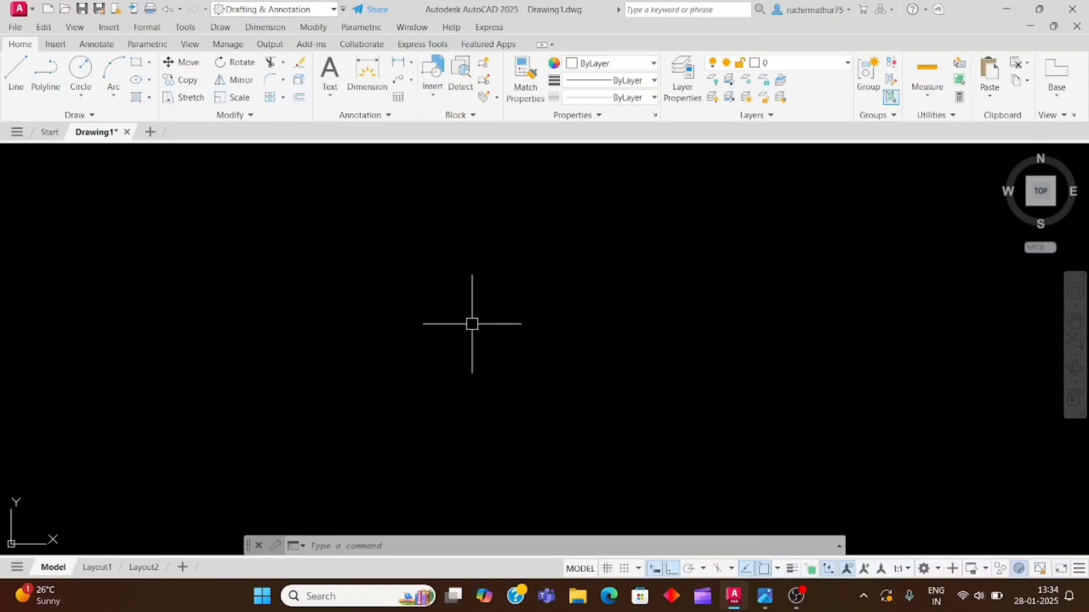
{"action": "type", "text": "mul"}
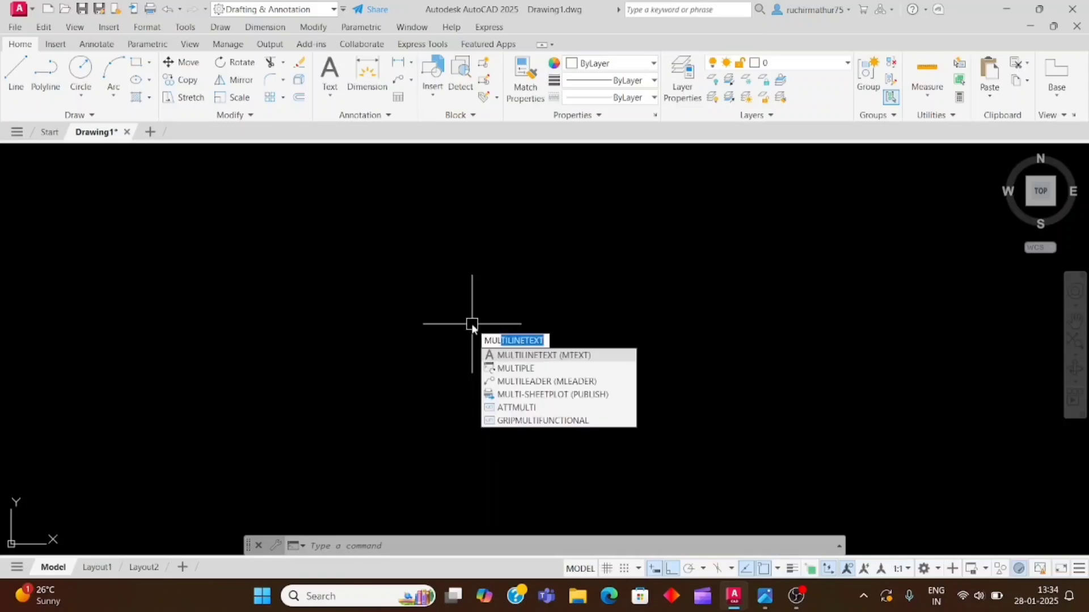
{"action": "left_click", "coordinate": [526, 369]}
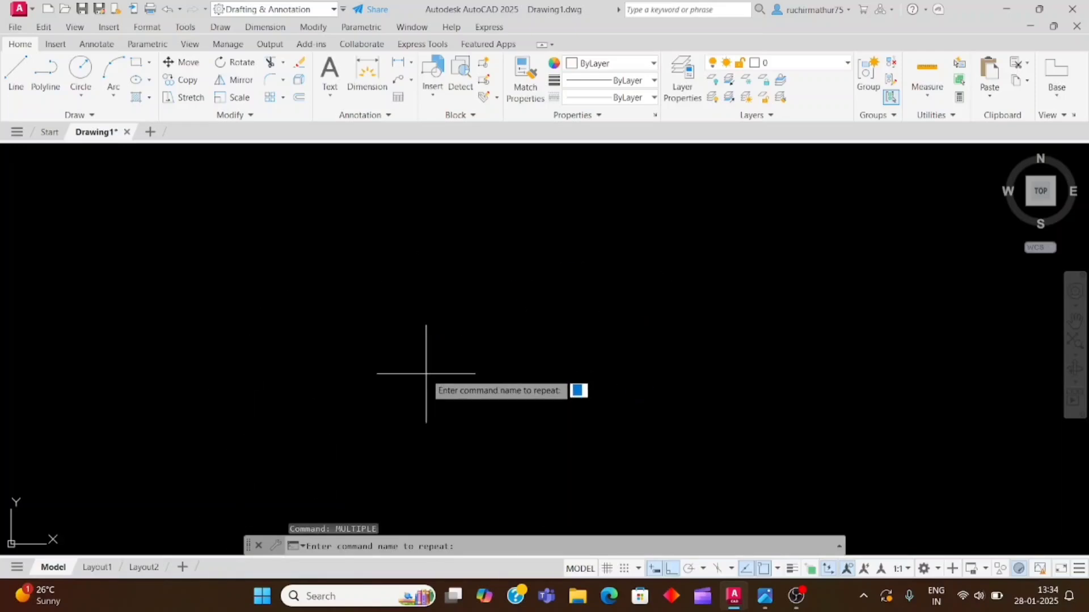
{"action": "type", "text": "c"}
{"action": "key", "text": "Return"}
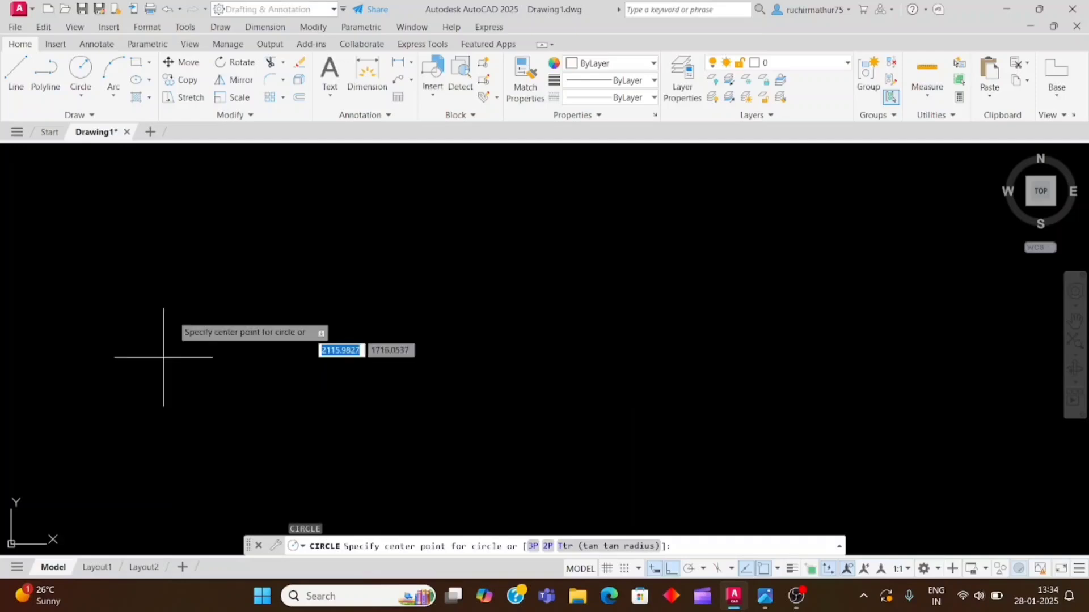
Draw circles of radius 22 and 12.5 around one shared centre point.
{"action": "left_click", "coordinate": [453, 359]}
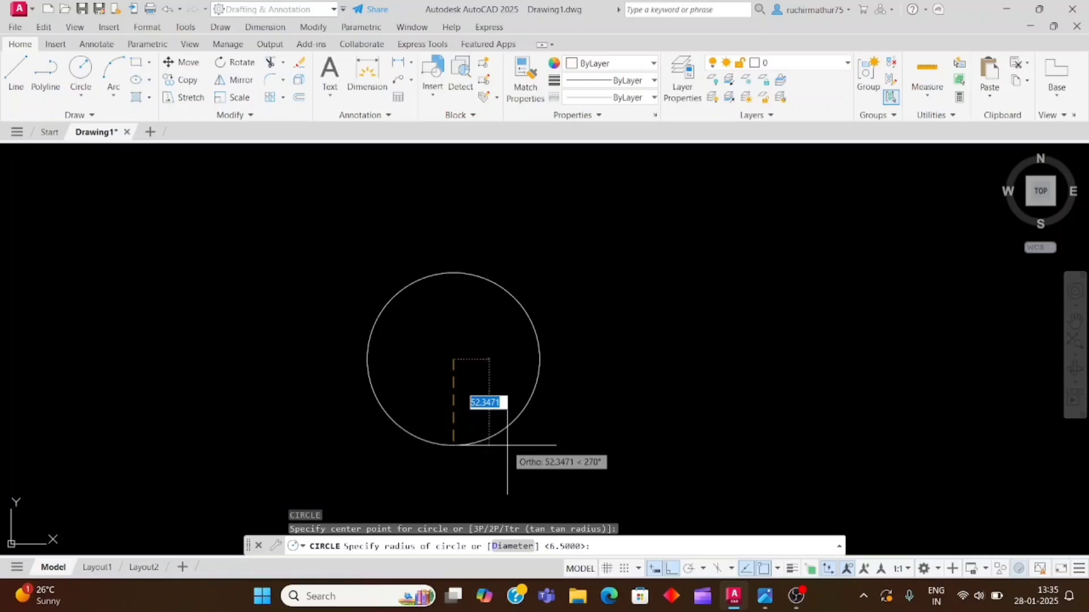
{"action": "type", "text": "22"}
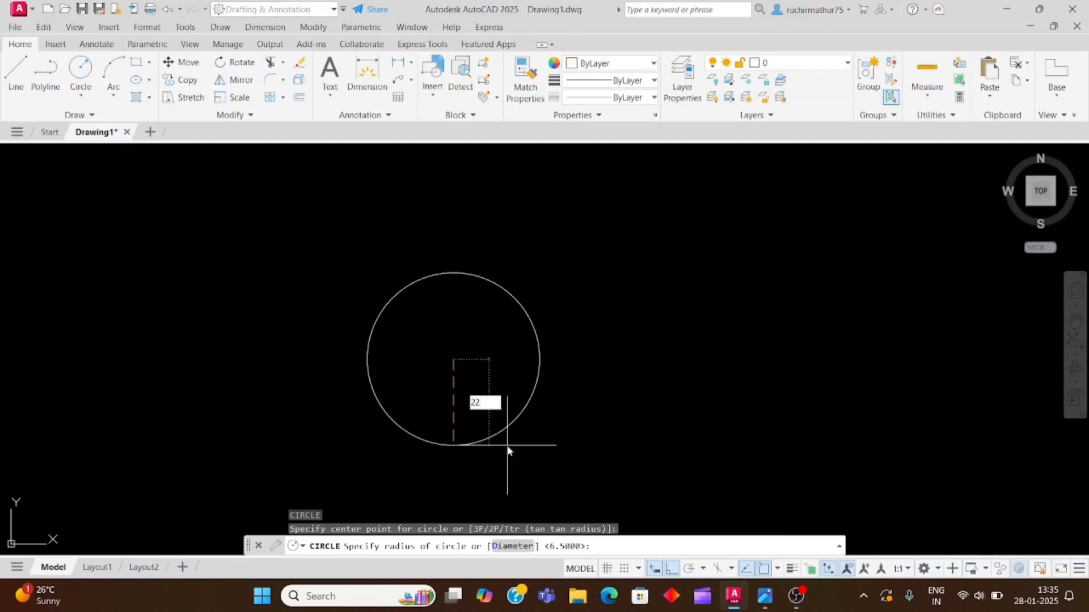
{"action": "key", "text": "Return"}
{"action": "key", "text": "Return"}
{"action": "middle_click_drag", "start_coordinate": [507, 445], "coordinate": [527, 429]}
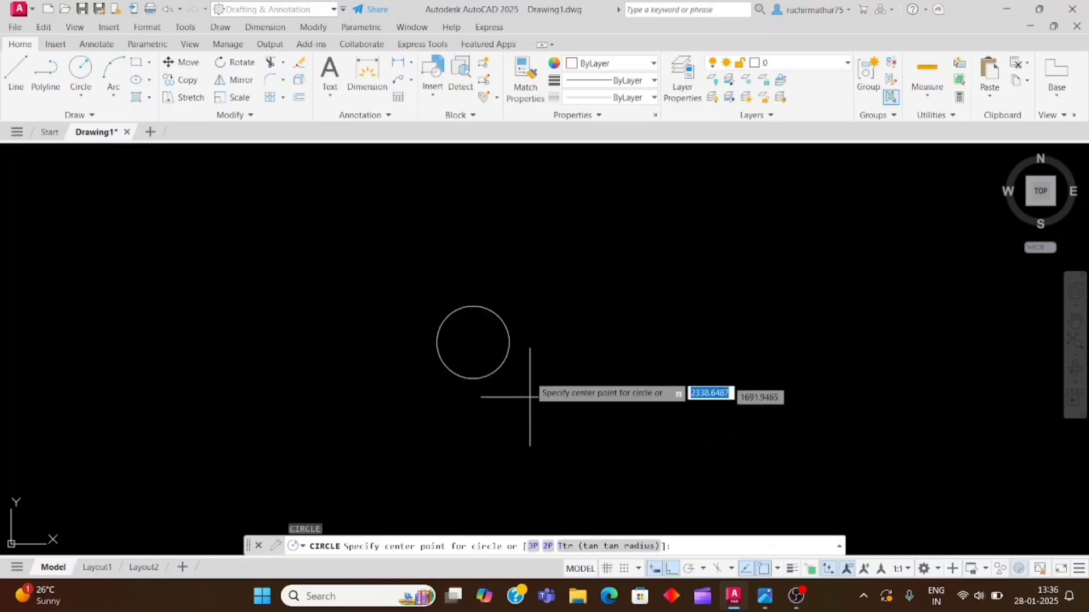
{"action": "left_click", "coordinate": [473, 342]}
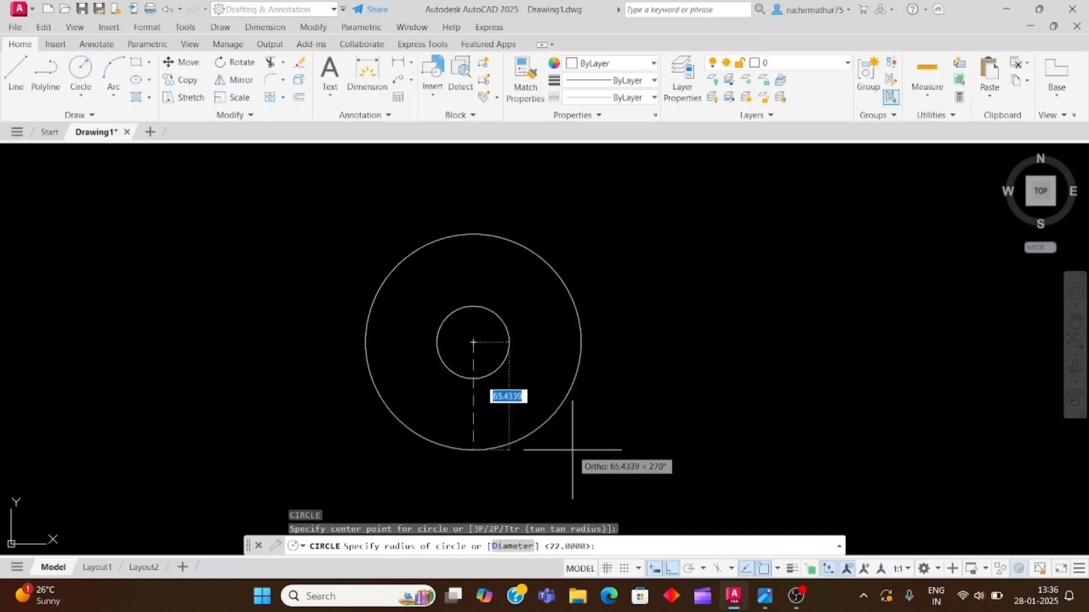
{"action": "type", "text": "12"}
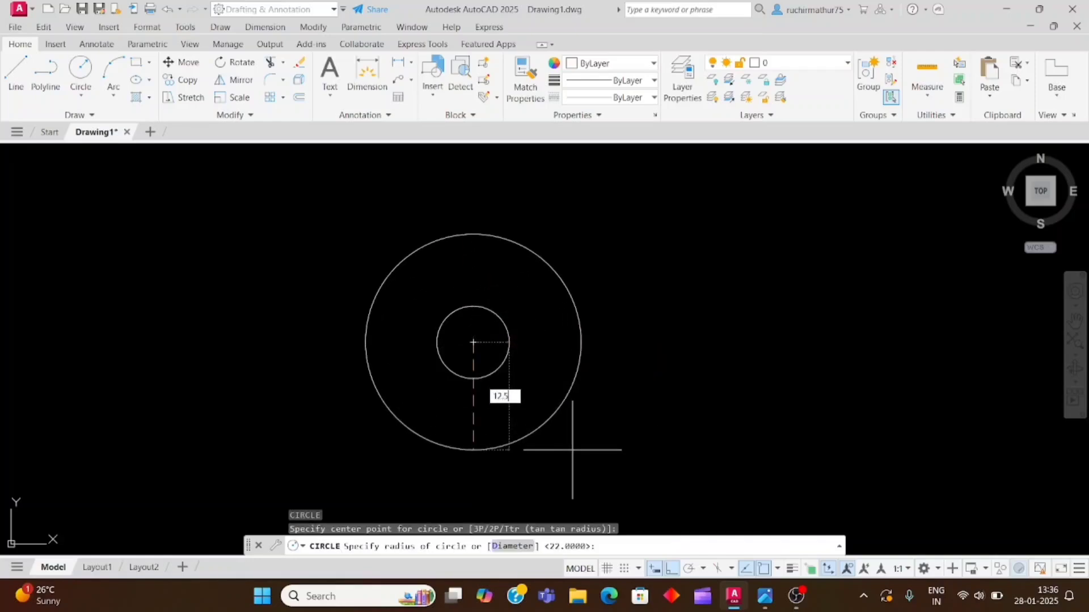
{"action": "type", "text": ".5"}
{"action": "key", "text": "Return"}
{"action": "key", "text": "Return"}
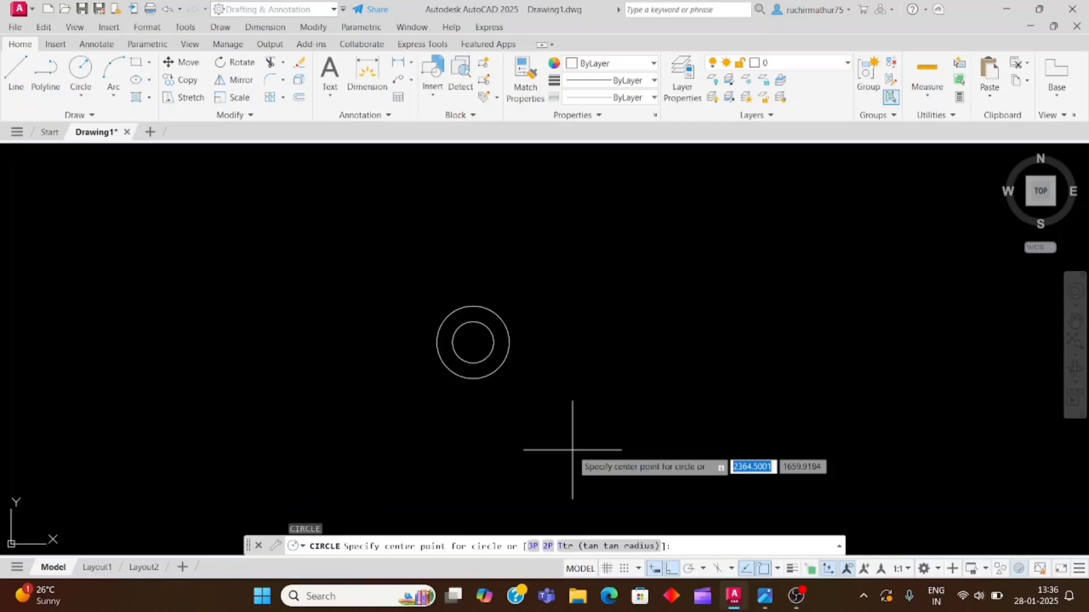
Add concentric circles of radius 73, 92 and 38, then view the reference in Photos.
{"action": "left_click", "coordinate": [473, 341]}
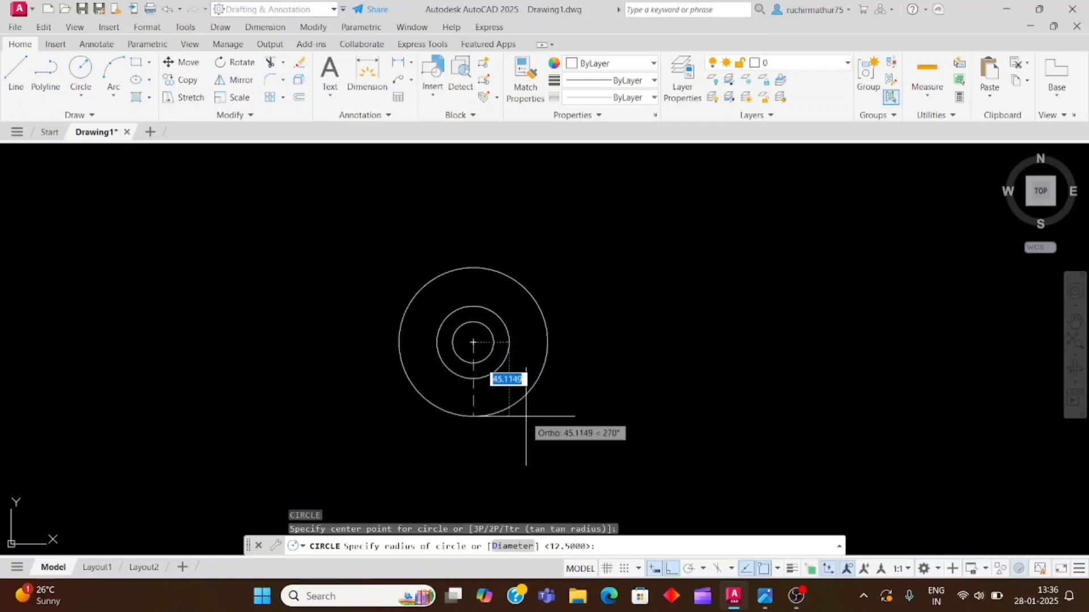
{"action": "type", "text": "72"}
{"action": "key", "text": "Return"}
{"action": "key", "text": "Return"}
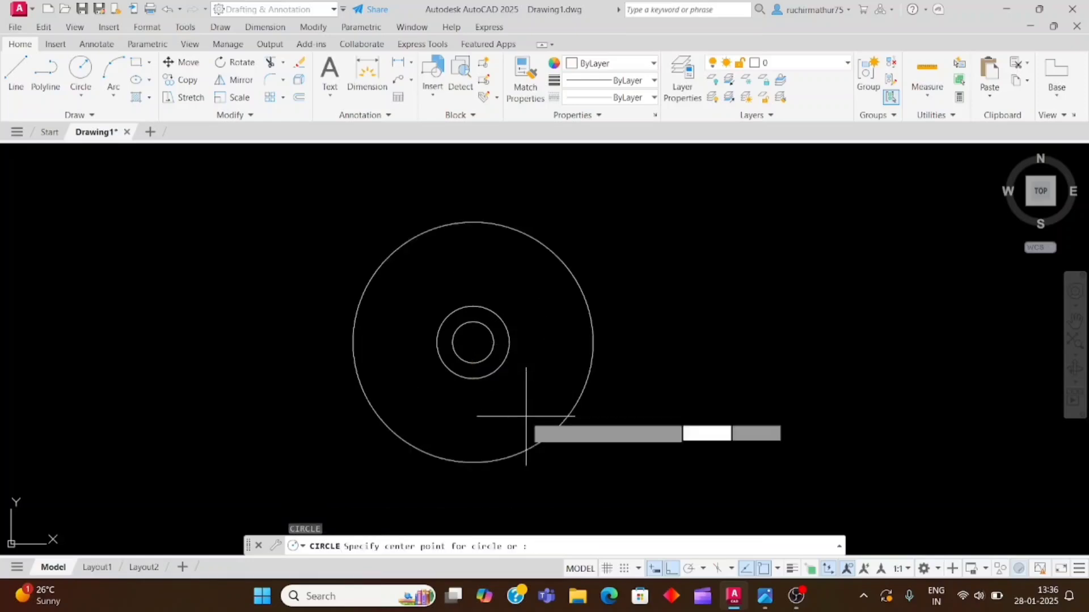
{"action": "left_click", "coordinate": [473, 342]}
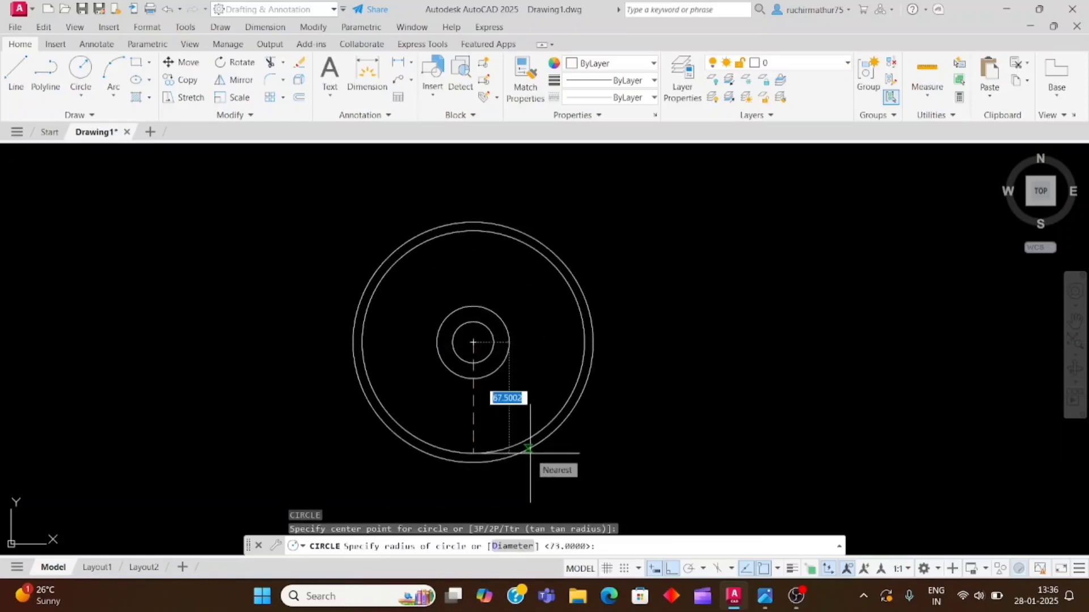
{"action": "type", "text": "8"}
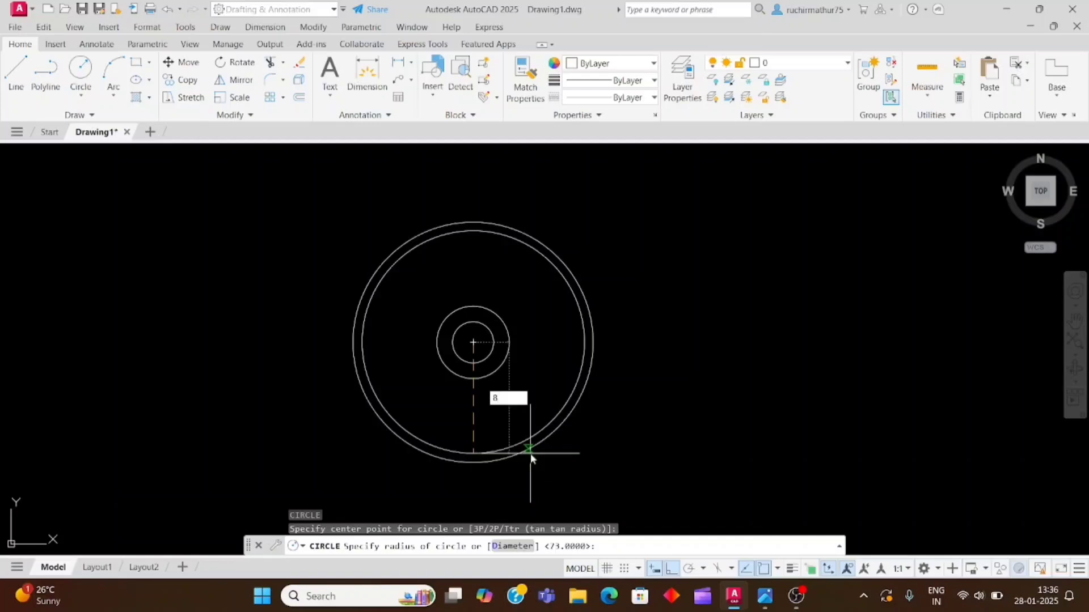
{"action": "key", "text": "BackSpace"}
{"action": "type", "text": "92"}
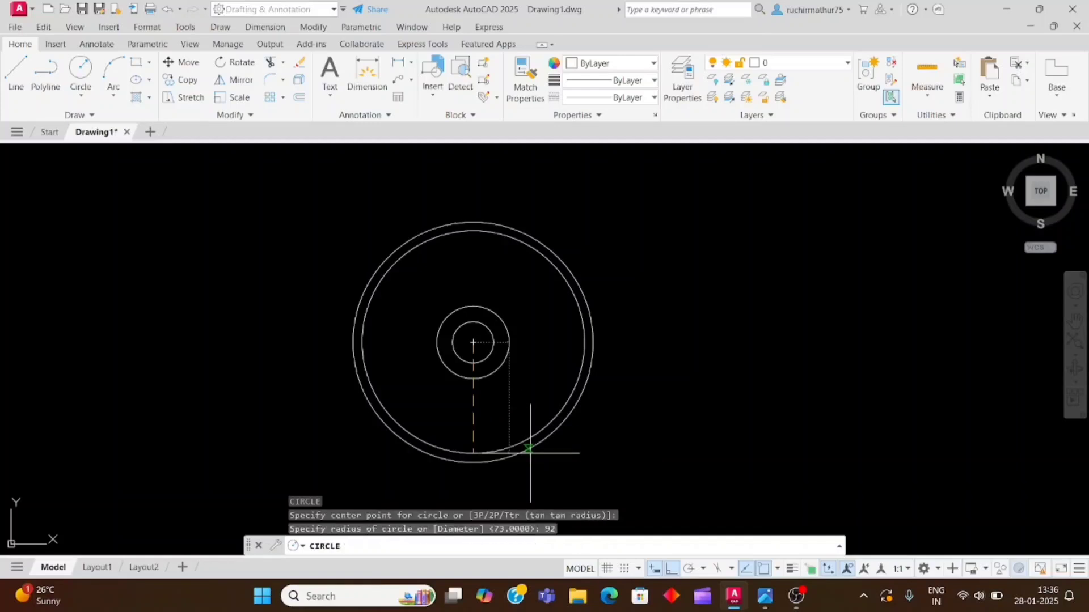
{"action": "key", "text": "Return"}
{"action": "key", "text": "Return"}
{"action": "left_click", "coordinate": [473, 342]}
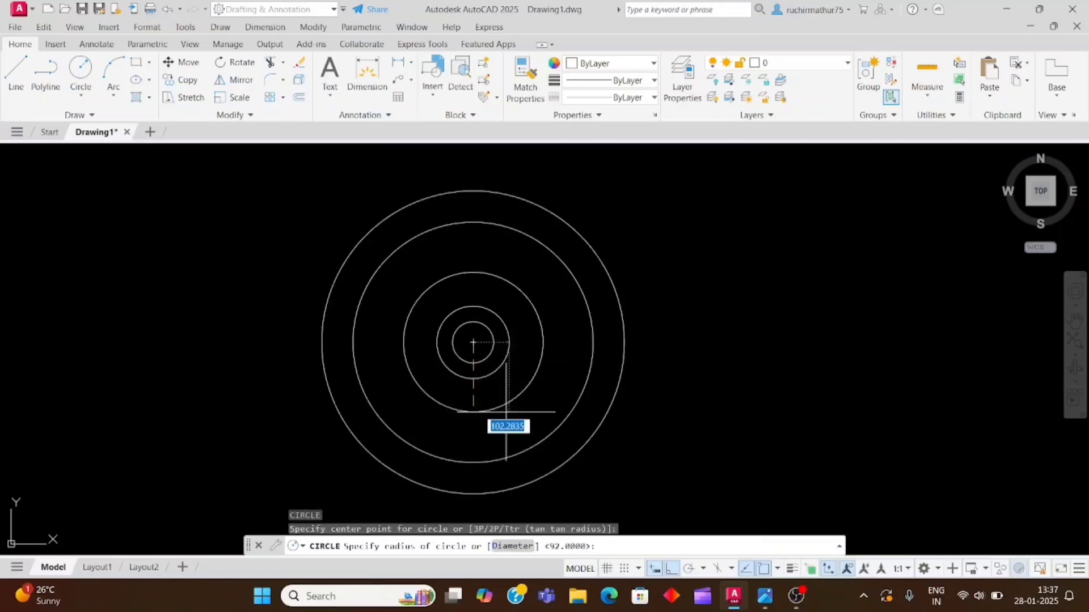
{"action": "type", "text": "38"}
{"action": "key", "text": "Return"}
{"action": "key", "text": "Return"}
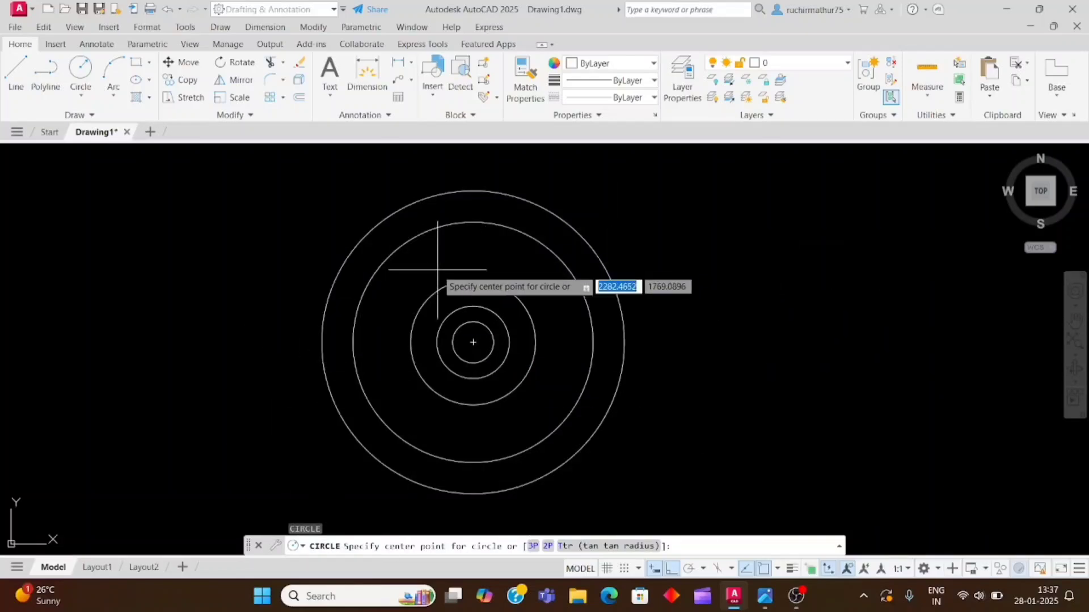
{"action": "key", "text": "Escape"}
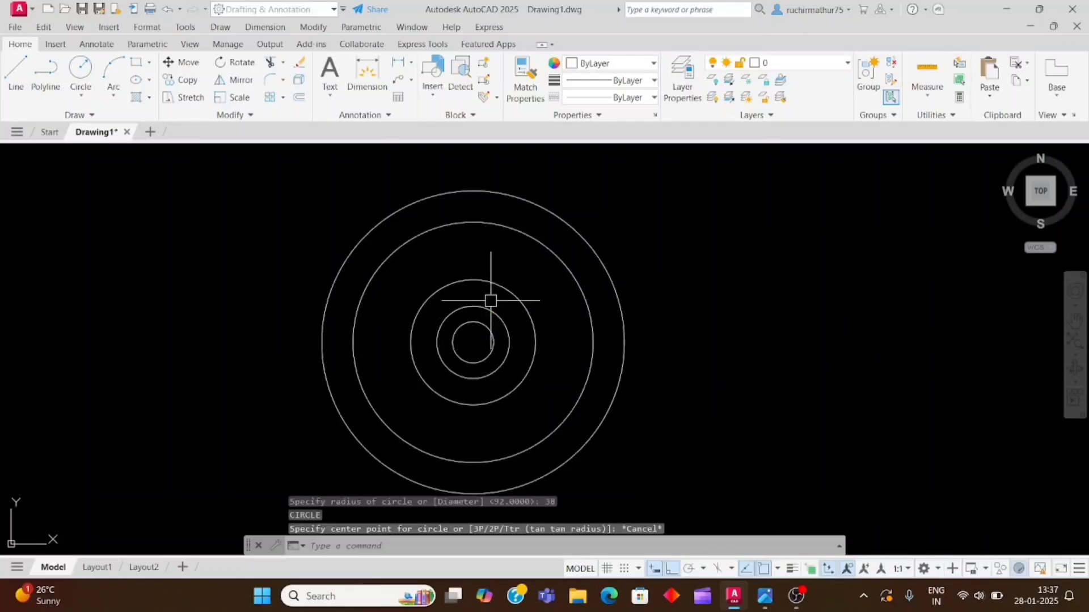
{"action": "left_click", "coordinate": [765, 596]}
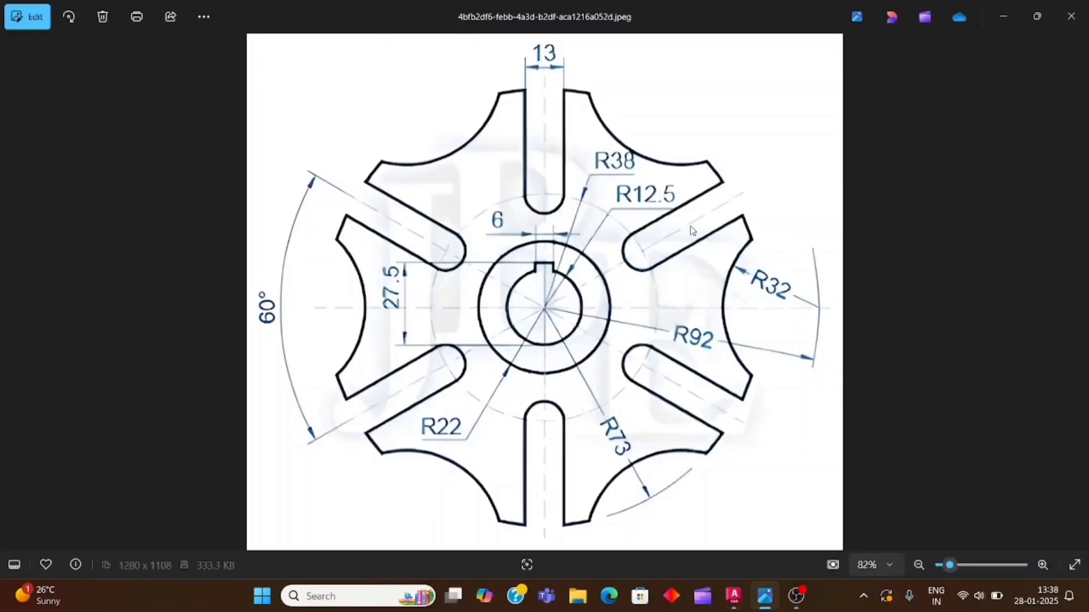
Return to the AutoCAD drawing holding the five concentric circles.
{"action": "left_click", "coordinate": [734, 595]}
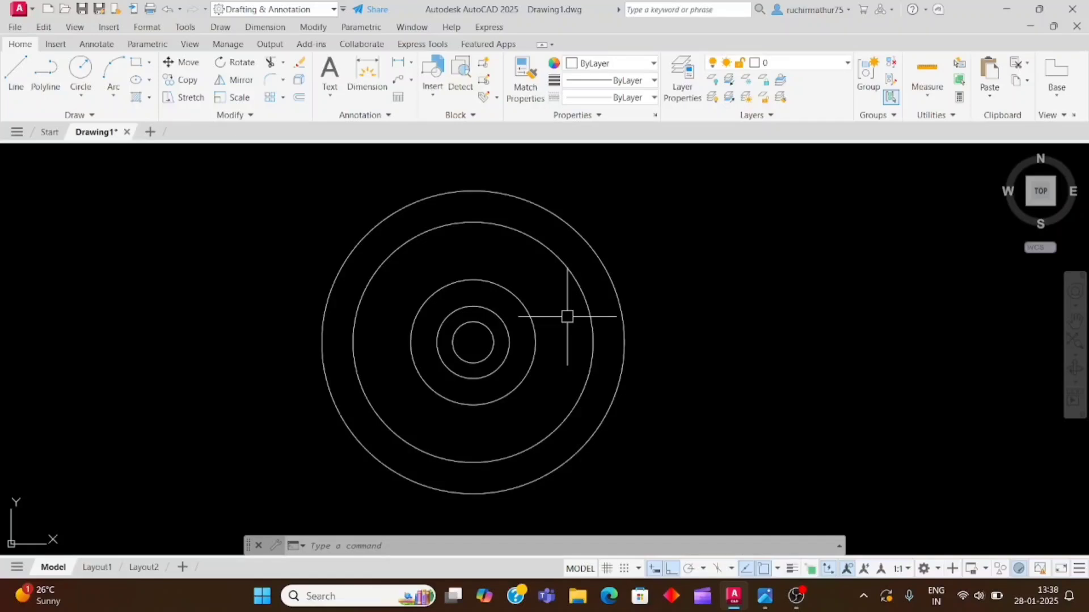
Draw a vertical line from the centre up to the outer circle's top quadrant.
{"action": "type", "text": "l"}
{"action": "key", "text": "Return"}
{"action": "scroll", "coordinate": [479, 323], "scroll_direction": "up", "scroll_amount": 2}
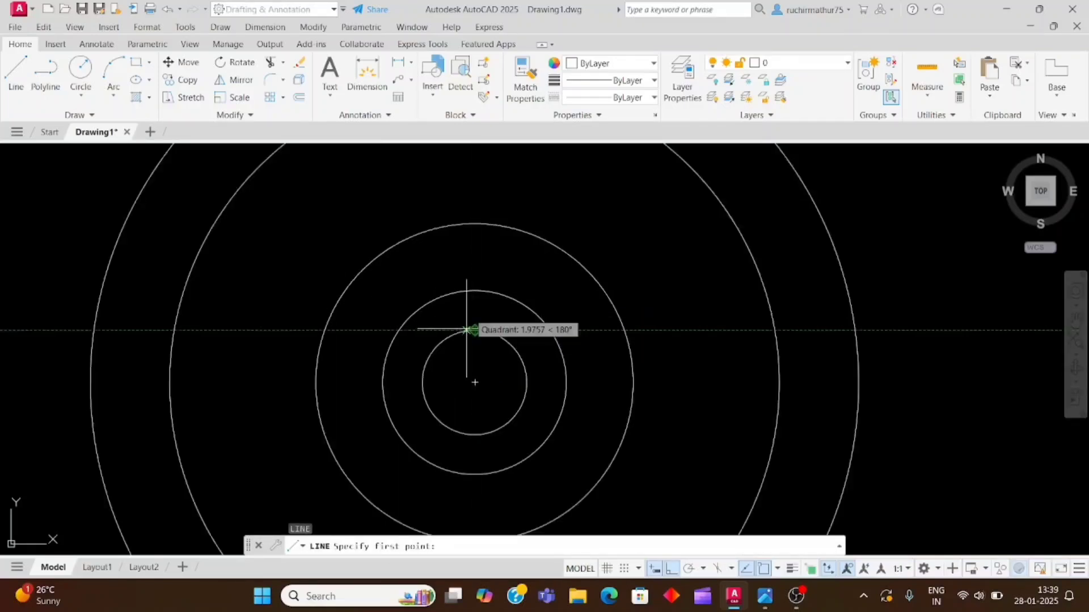
{"action": "left_click", "coordinate": [475, 290]}
{"action": "scroll", "coordinate": [479, 340], "scroll_direction": "down", "scroll_amount": 3}
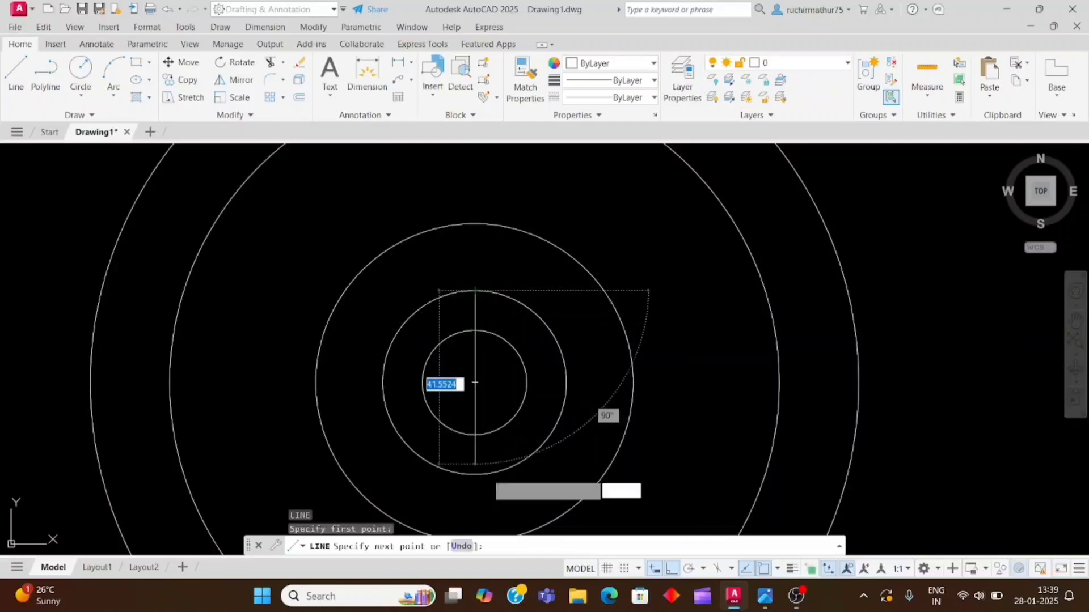
{"action": "middle_click_drag", "start_coordinate": [486, 364], "coordinate": [486, 448]}
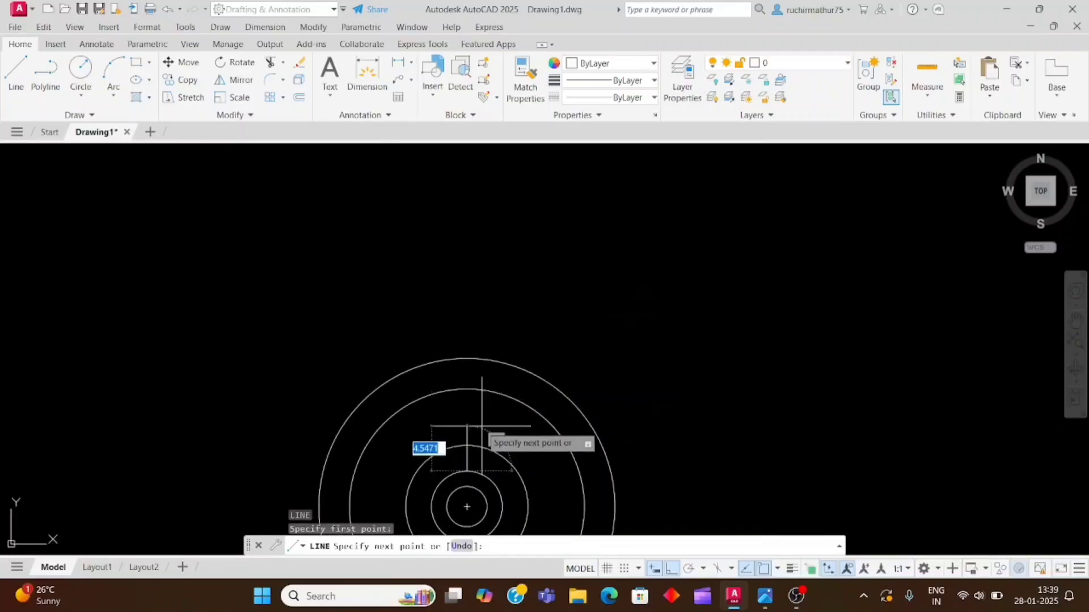
{"action": "left_click", "coordinate": [468, 359]}
{"action": "key", "text": "Escape"}
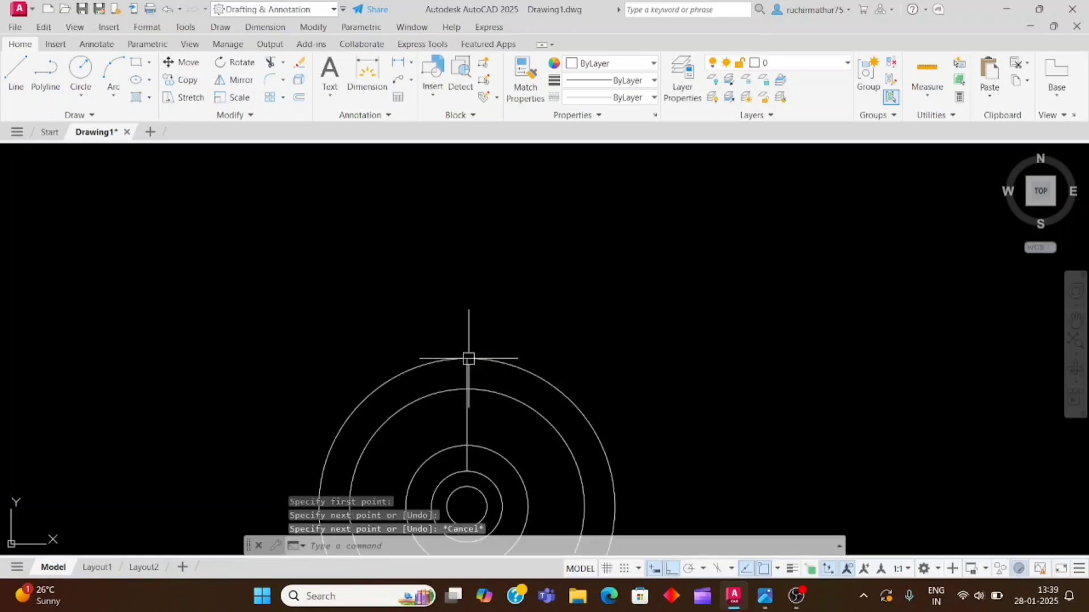
Offset the vertical line 6.5 to the right and left to outline the slot.
{"action": "type", "text": "o"}
{"action": "key", "text": "Return"}
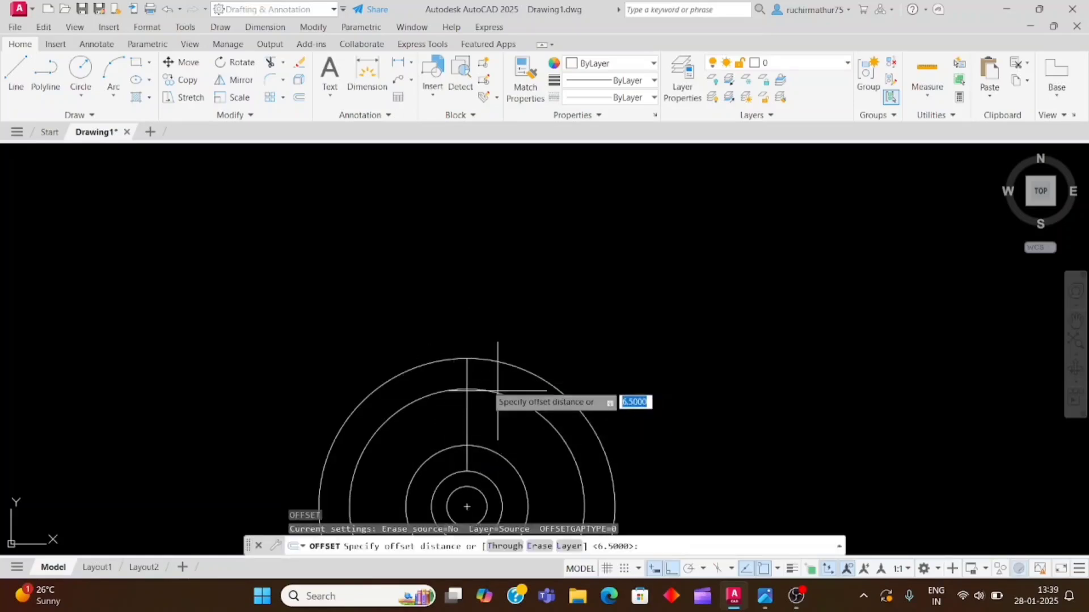
{"action": "left_click", "coordinate": [765, 596]}
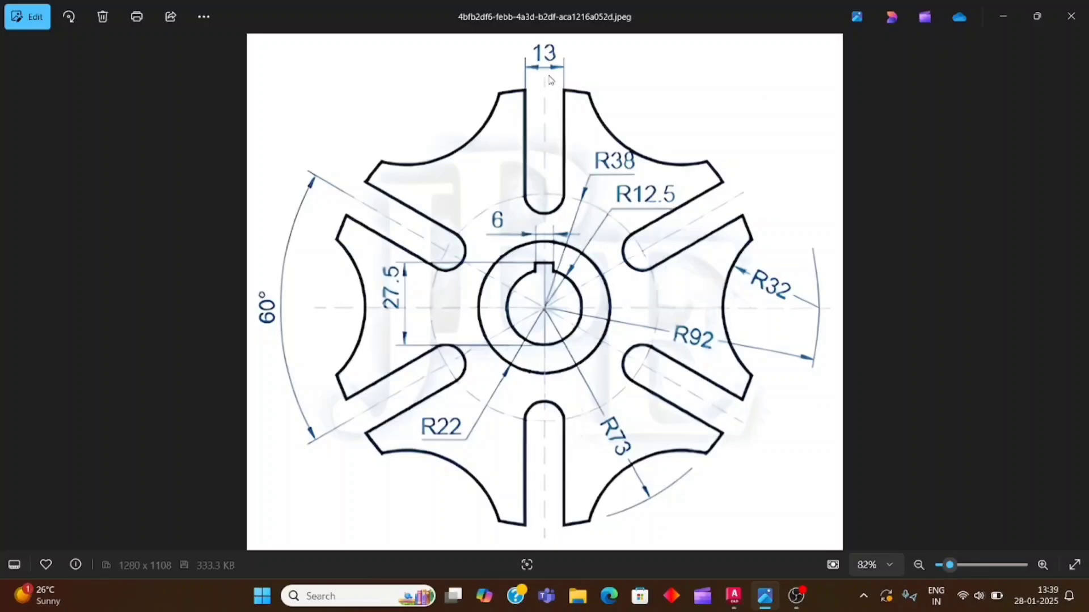
{"action": "left_click", "coordinate": [736, 602]}
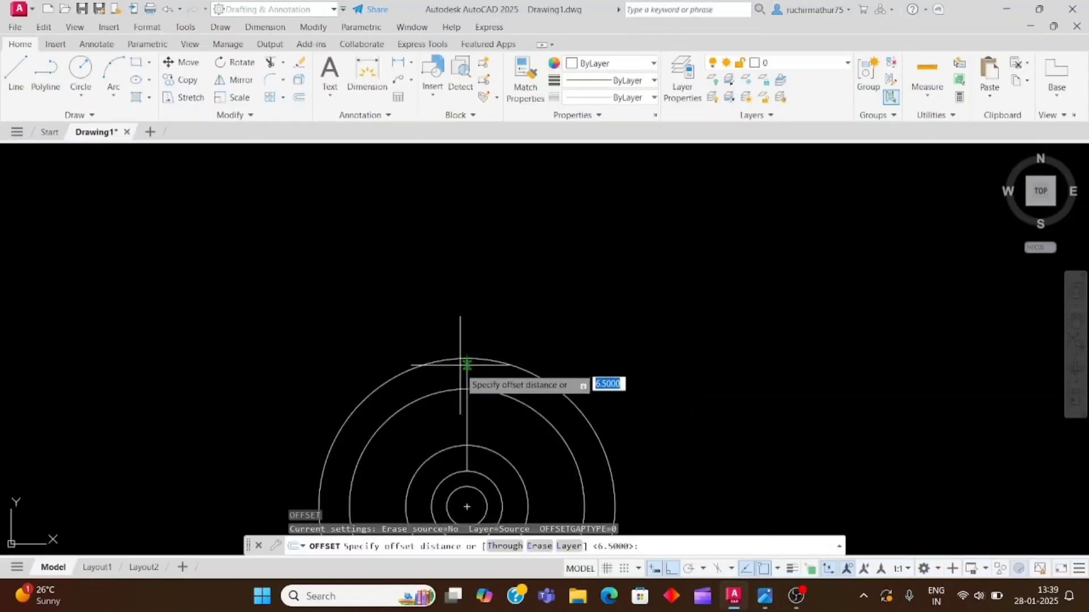
{"action": "type", "text": "6.5"}
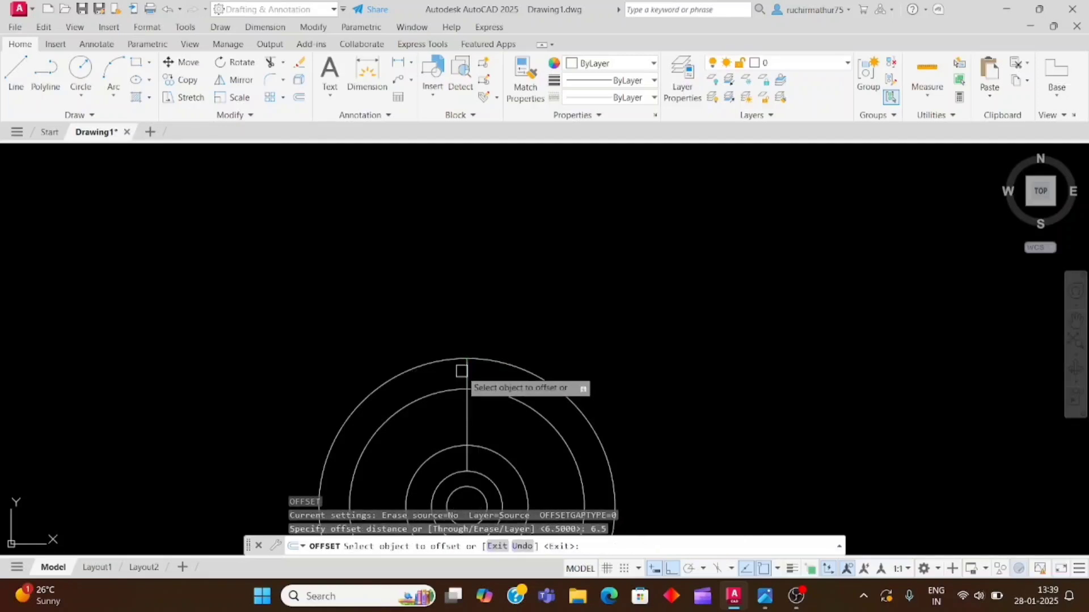
{"action": "left_click", "coordinate": [466, 374]}
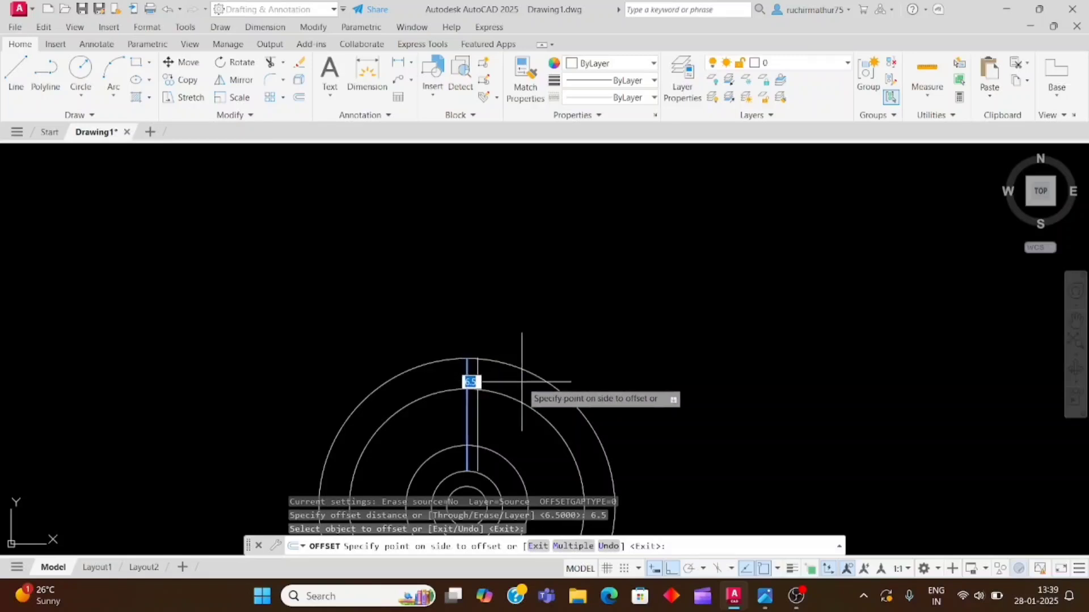
{"action": "left_click", "coordinate": [522, 381]}
{"action": "left_click", "coordinate": [467, 377]}
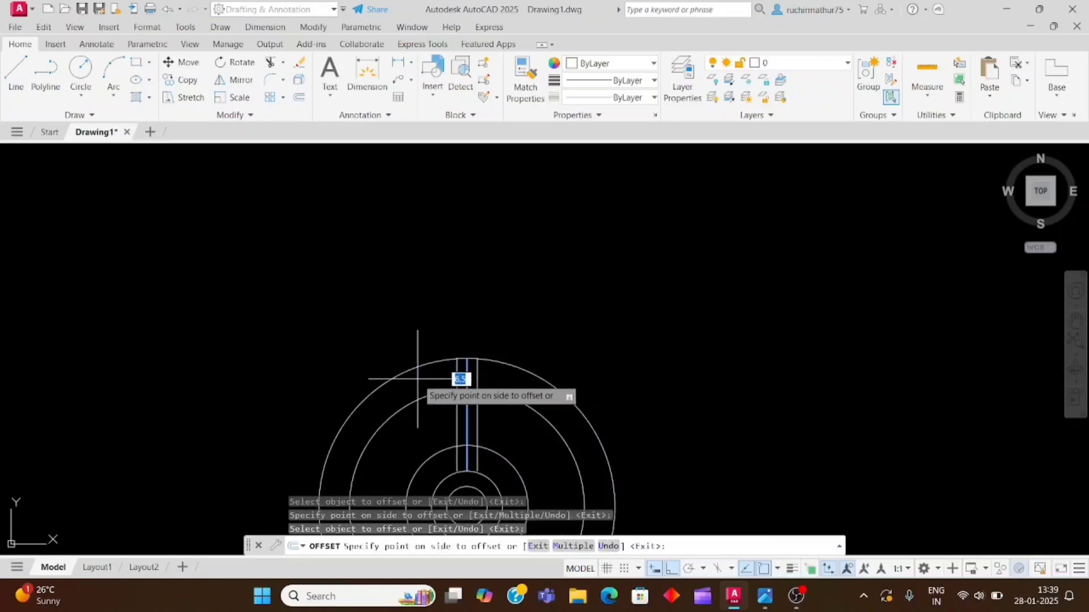
{"action": "left_click", "coordinate": [418, 379]}
{"action": "key", "text": "Escape"}
{"action": "middle_click_drag", "start_coordinate": [465, 436], "coordinate": [513, 343]}
{"action": "left_click", "coordinate": [500, 341]}
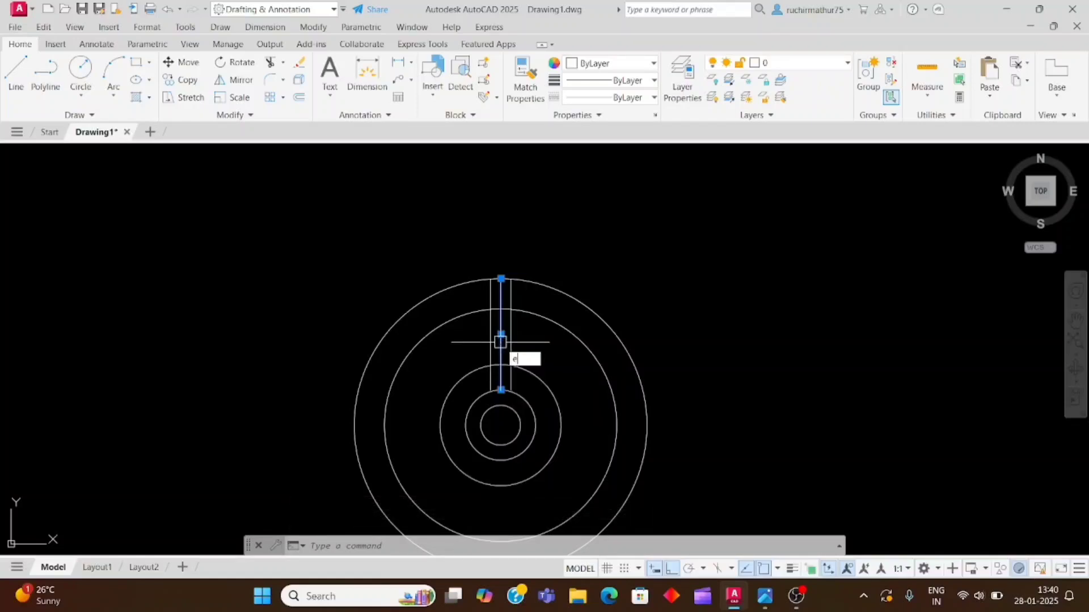
Erase the centre line and window-select the two slot lines.
{"action": "key", "text": "Escape"}
{"action": "left_click", "coordinate": [554, 324]}
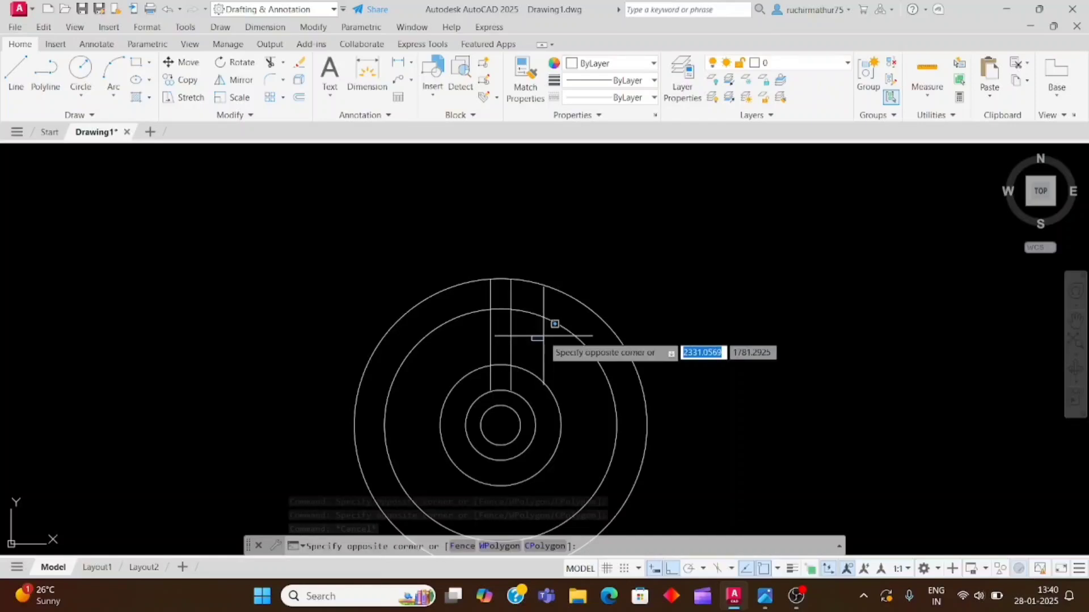
{"action": "left_click", "coordinate": [468, 355]}
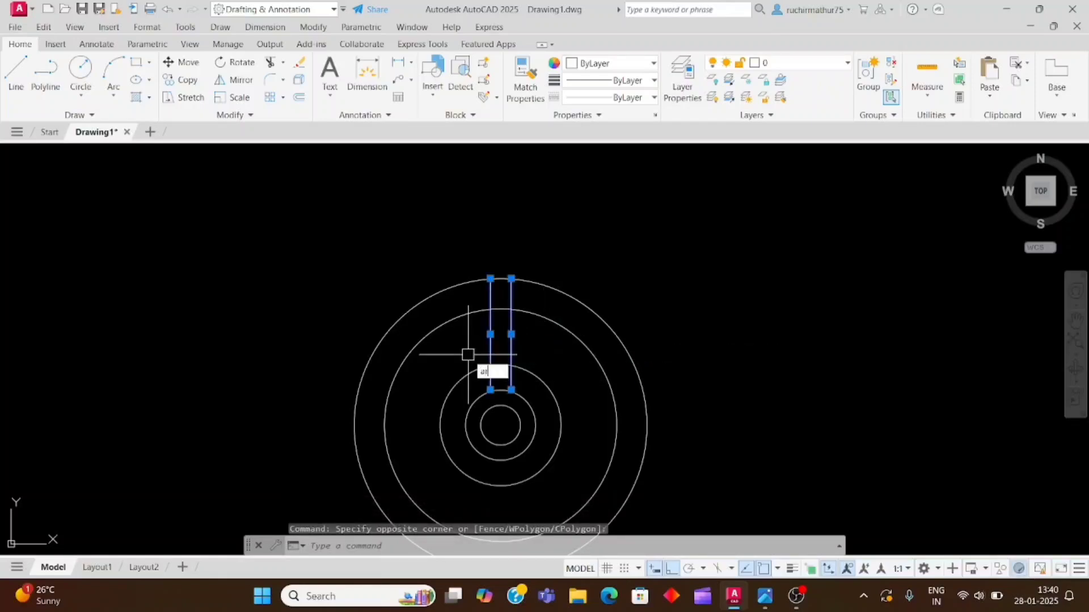
Polar-array the slot lines into 6 copies around the circles' centre.
{"action": "type", "text": "ar"}
{"action": "key", "text": "Return"}
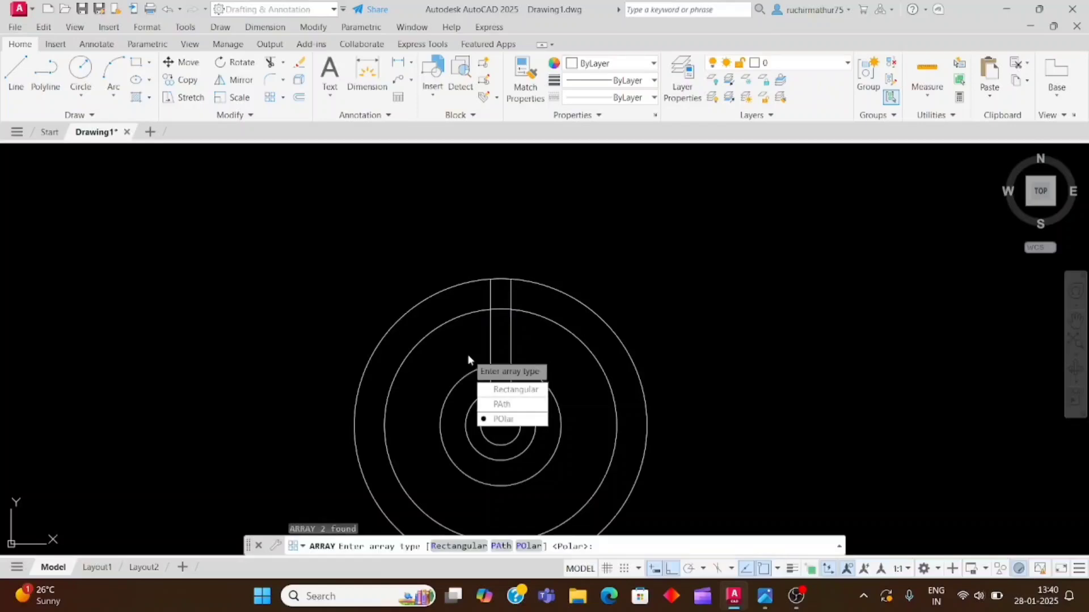
{"action": "left_click", "coordinate": [505, 424]}
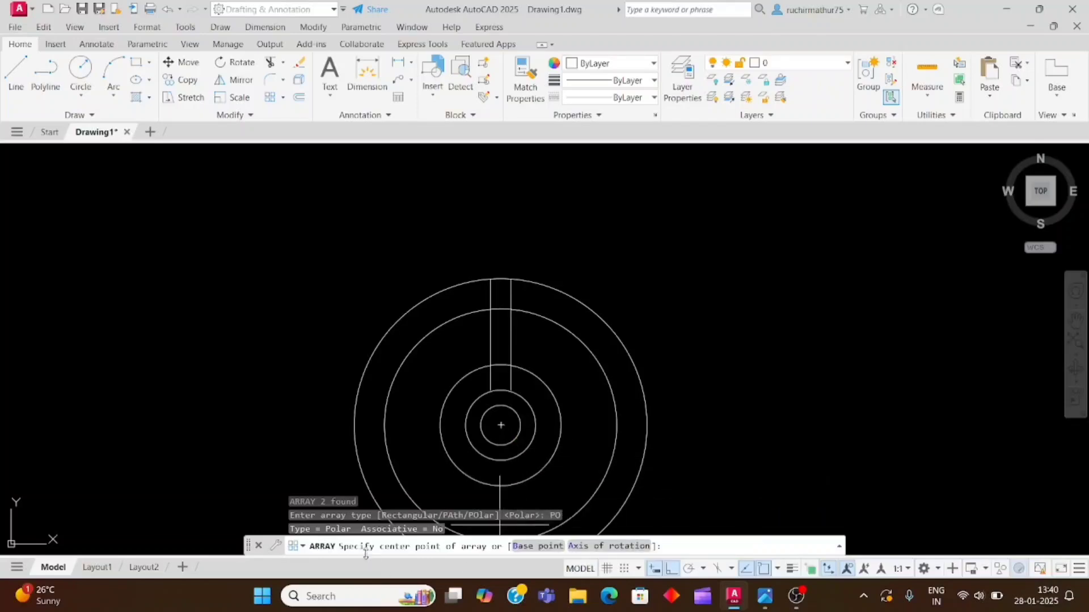
{"action": "left_click", "coordinate": [501, 424]}
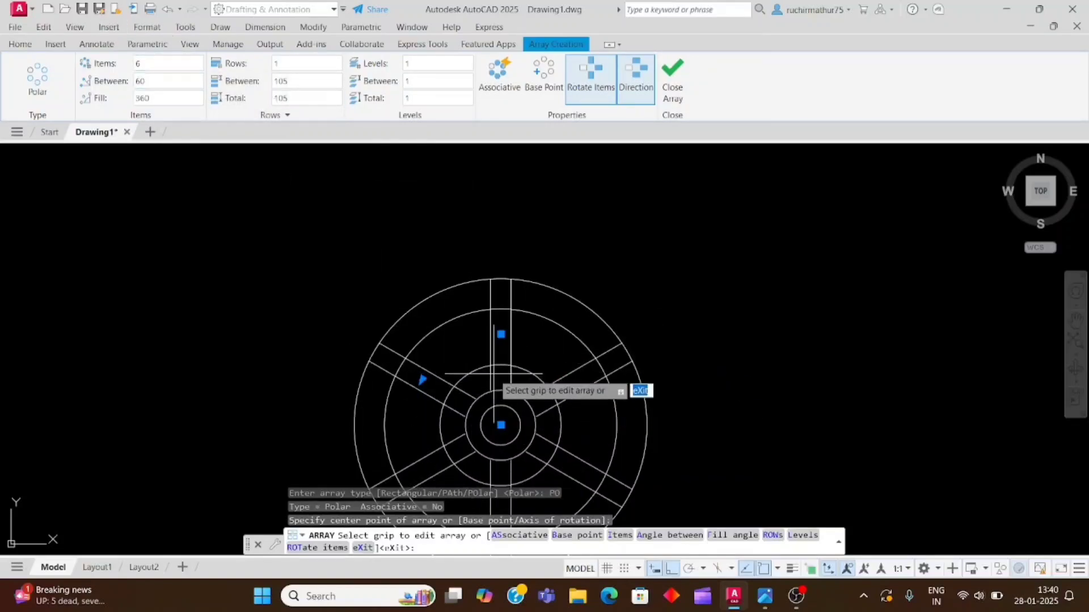
{"action": "key", "text": "Return"}
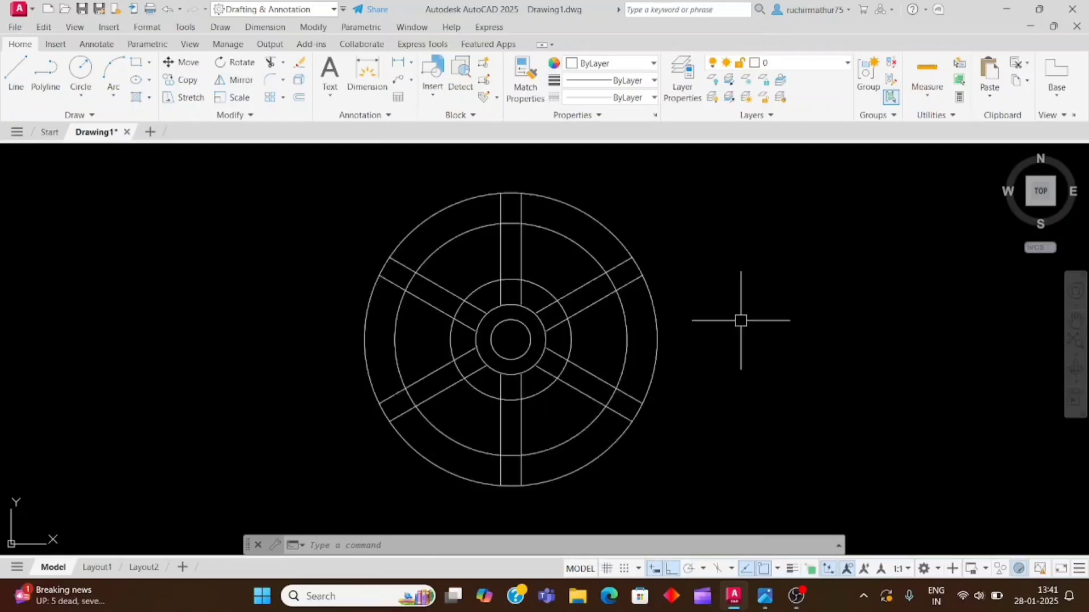
{"action": "left_click", "coordinate": [772, 600]}
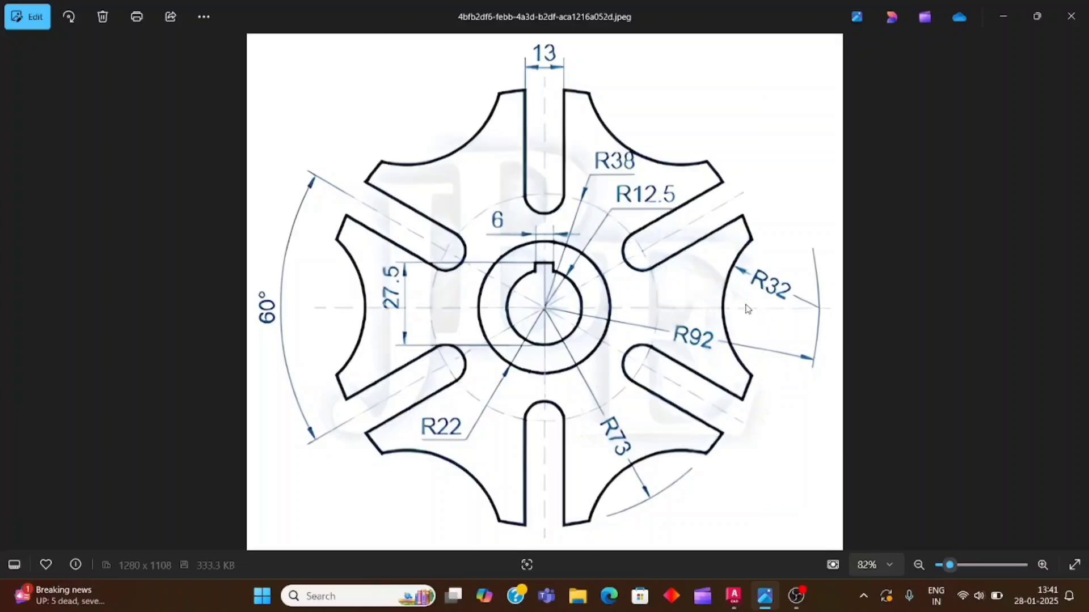
Back in AutoCAD after the reference check, start a new CIRCLE with C.
{"action": "left_click", "coordinate": [777, 603]}
{"action": "type", "text": "c"}
{"action": "key", "text": "Return"}
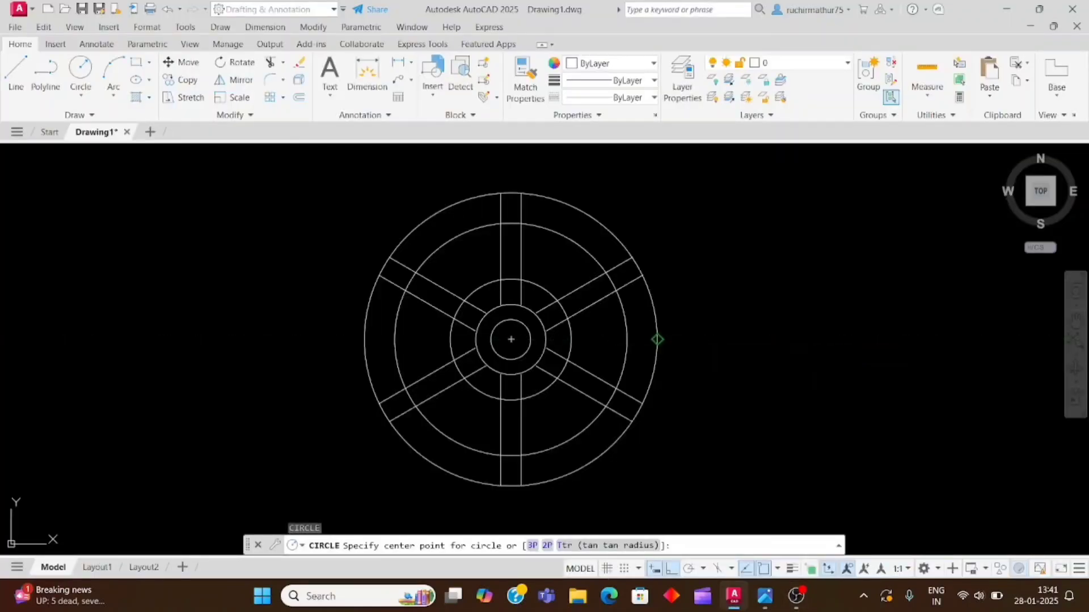
Draw a radius 32 circle centred on the outer circle's right quadrant.
{"action": "left_click", "coordinate": [657, 339]}
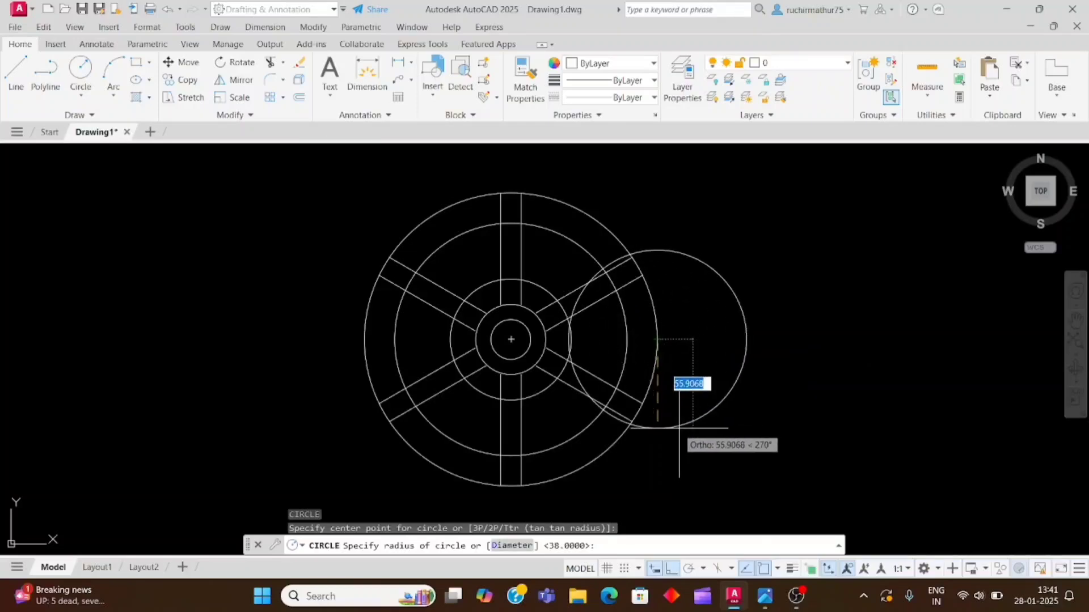
{"action": "type", "text": "32"}
{"action": "key", "text": "Return"}
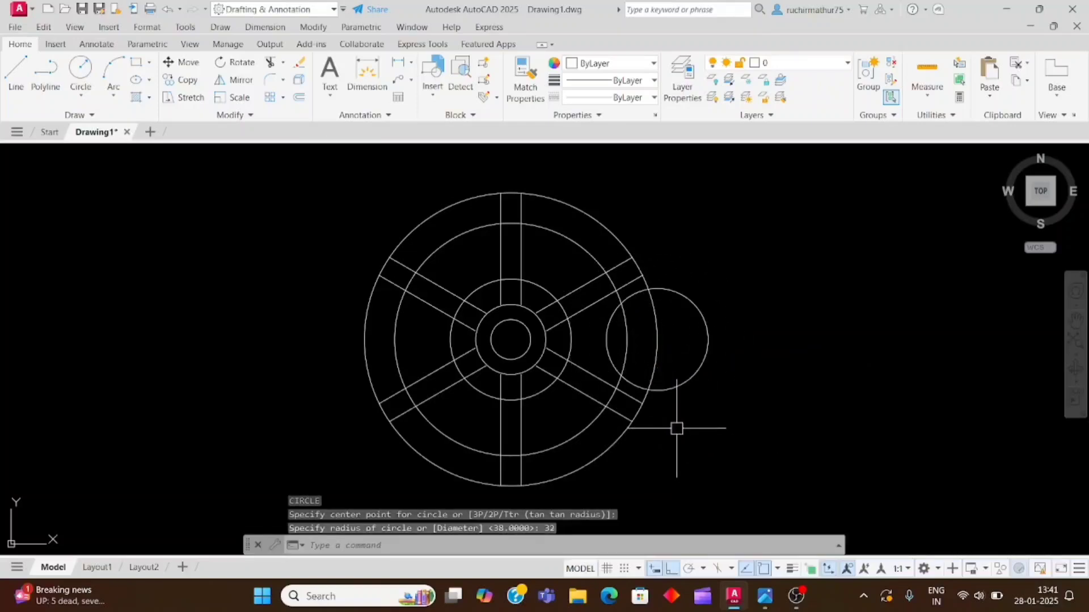
{"action": "key", "text": "alt+Tab"}
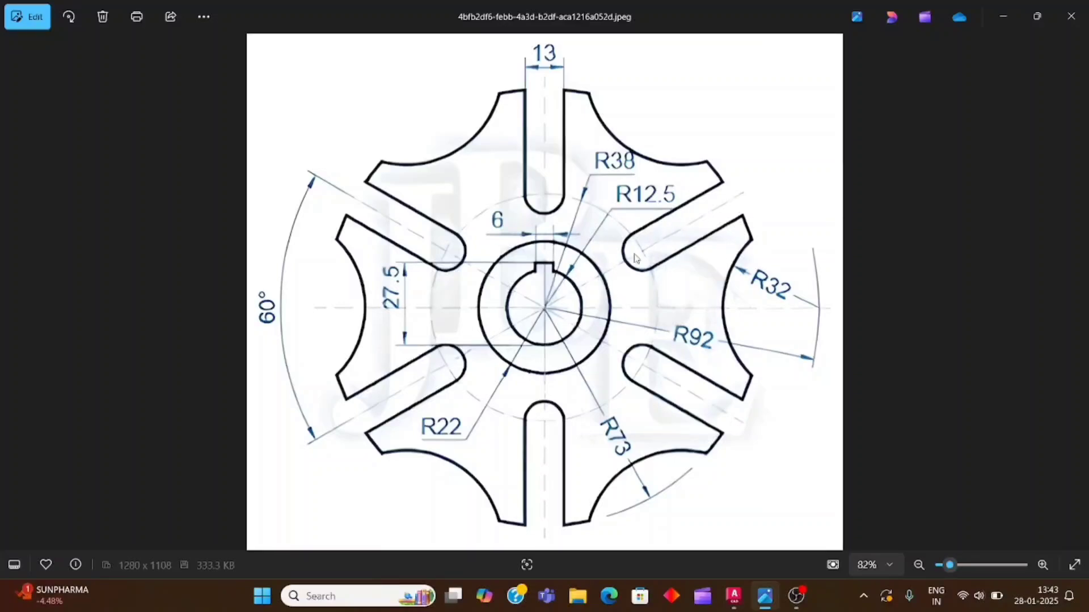
{"action": "left_click", "coordinate": [737, 603]}
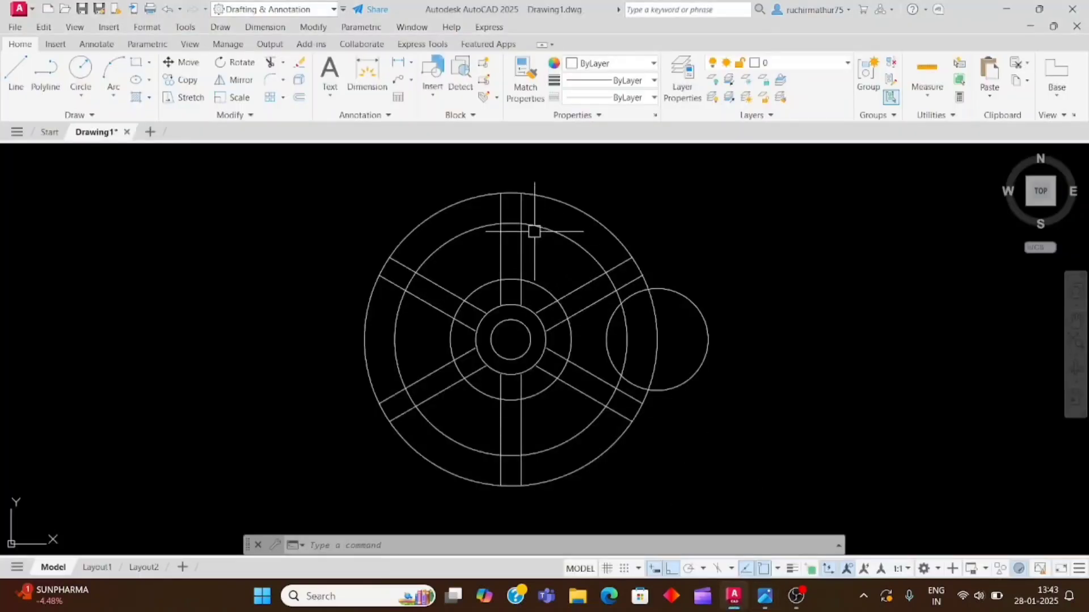
Draw a small diameter circle across slot lines, then delete it as misplaced.
{"action": "type", "text": "c"}
{"action": "key", "text": "Return"}
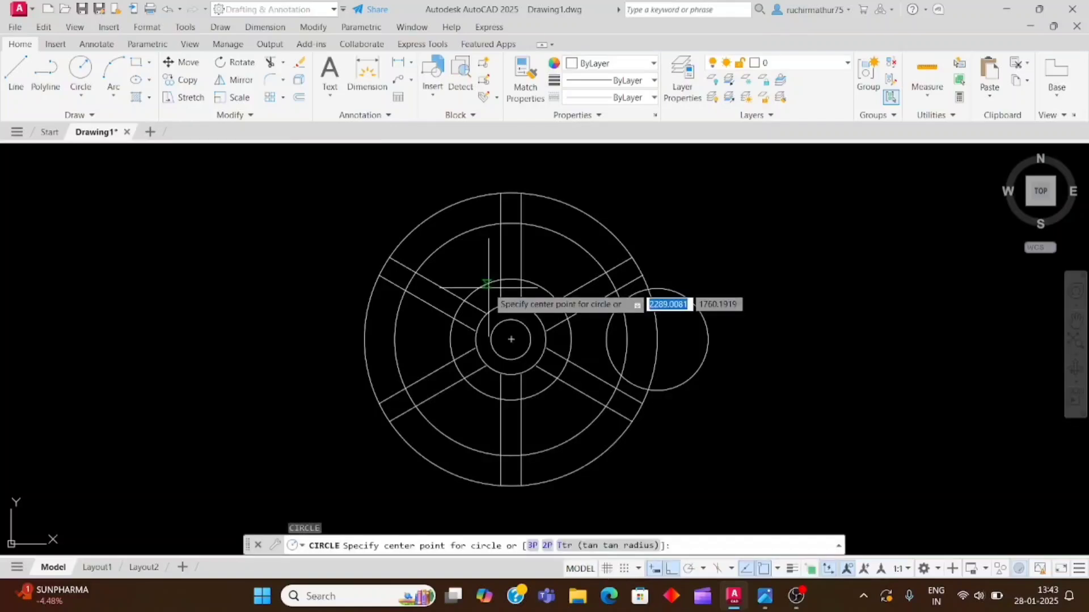
{"action": "type", "text": "3"}
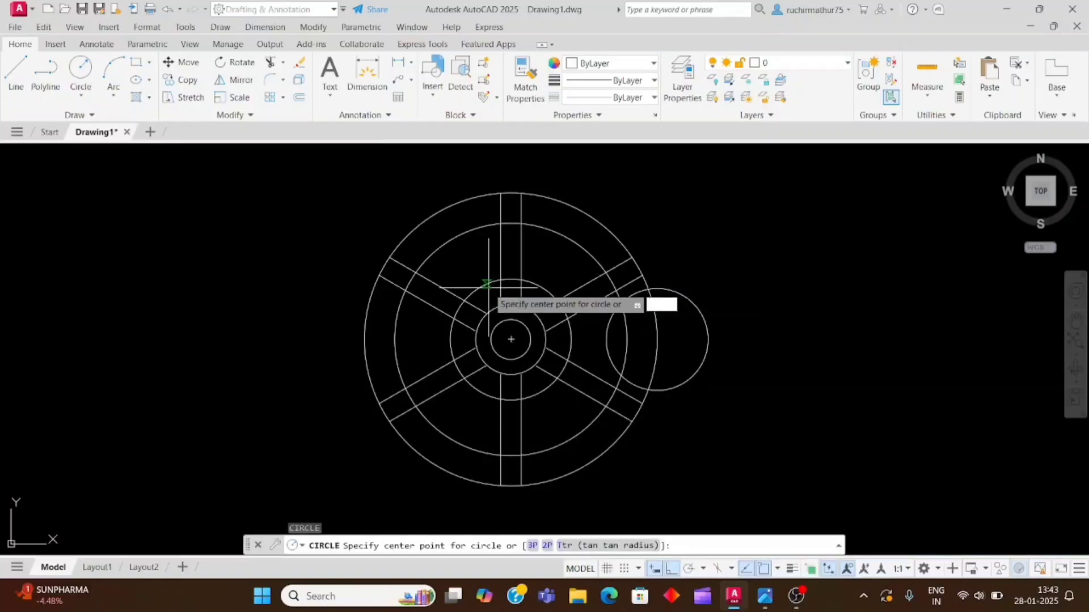
{"action": "key", "text": "Return"}
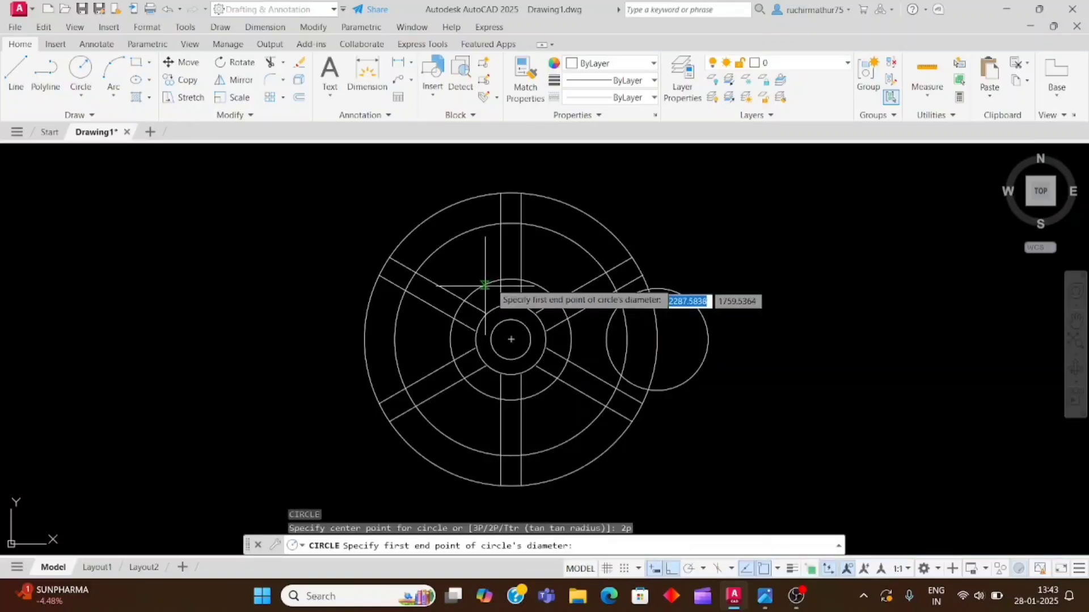
{"action": "scroll", "coordinate": [517, 276], "scroll_direction": "up", "scroll_amount": 4}
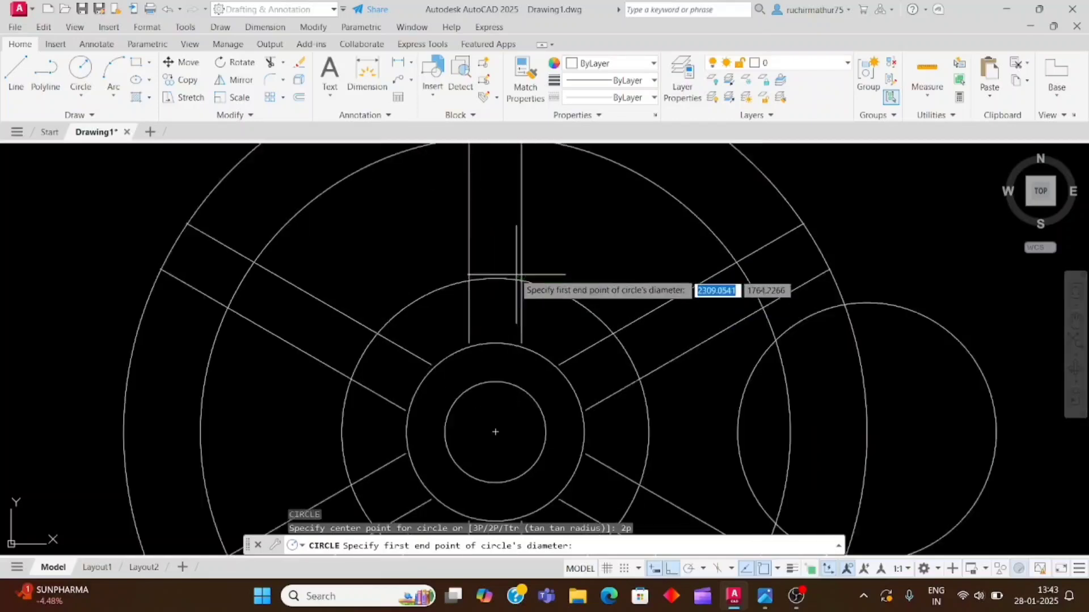
{"action": "left_click", "coordinate": [468, 280]}
{"action": "left_click", "coordinate": [517, 279]}
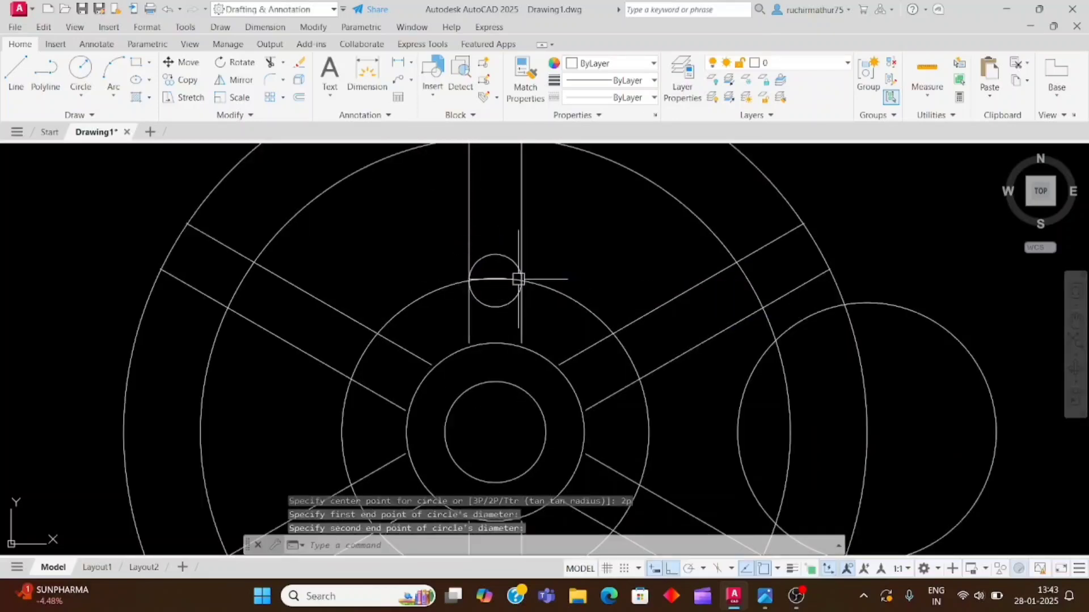
{"action": "left_click", "coordinate": [518, 279]}
{"action": "key", "text": "Delete"}
Draw a 2P circle spanning the upper right slot lines at the middle ring.
{"action": "type", "text": "c"}
{"action": "key", "text": "Return"}
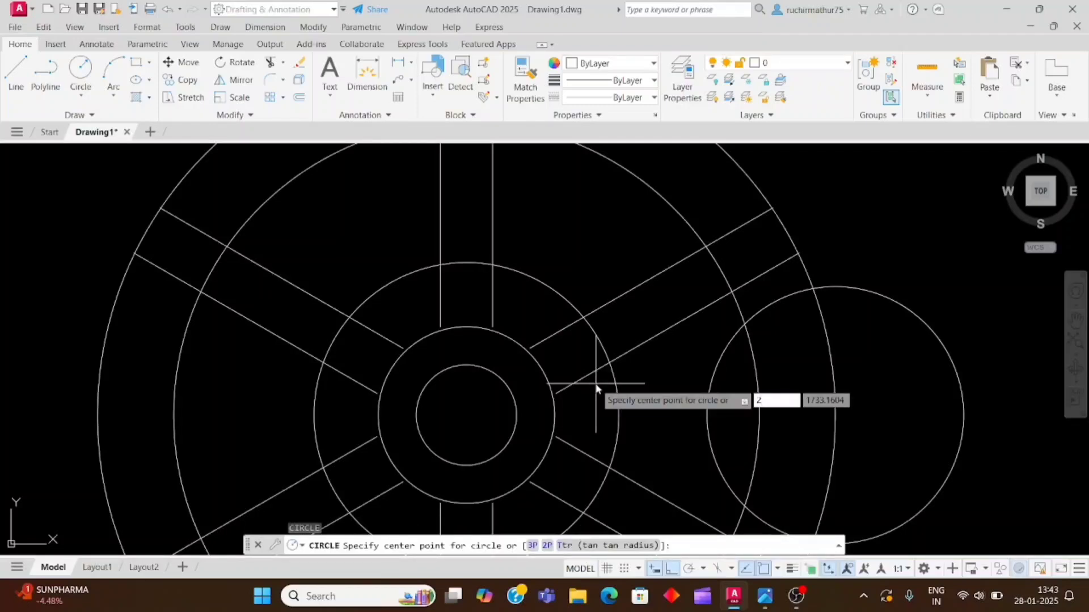
{"action": "type", "text": "2p"}
{"action": "key", "text": "Return"}
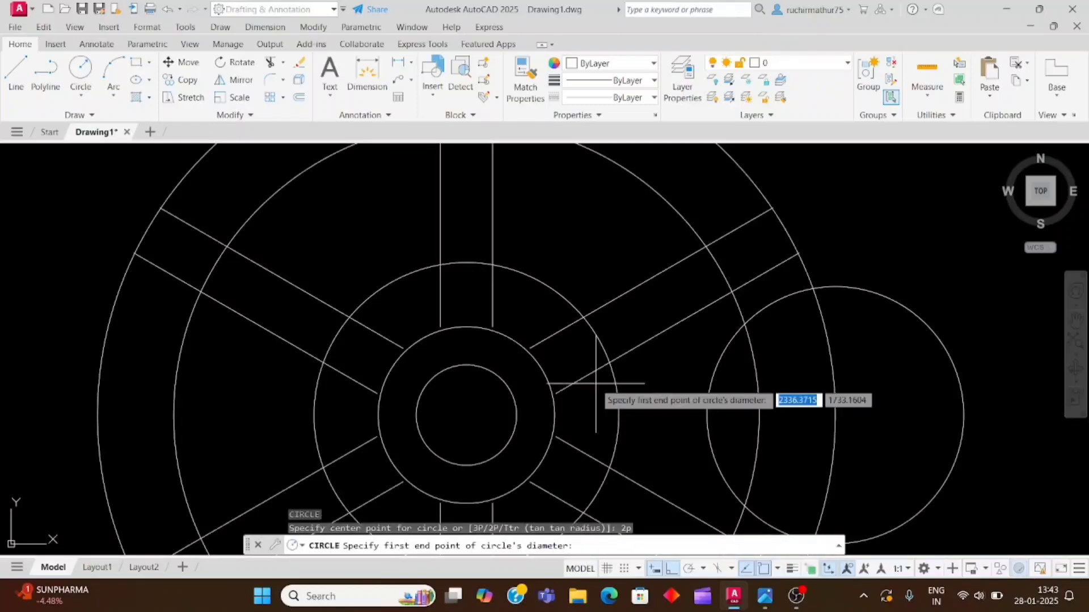
{"action": "left_click", "coordinate": [583, 317]}
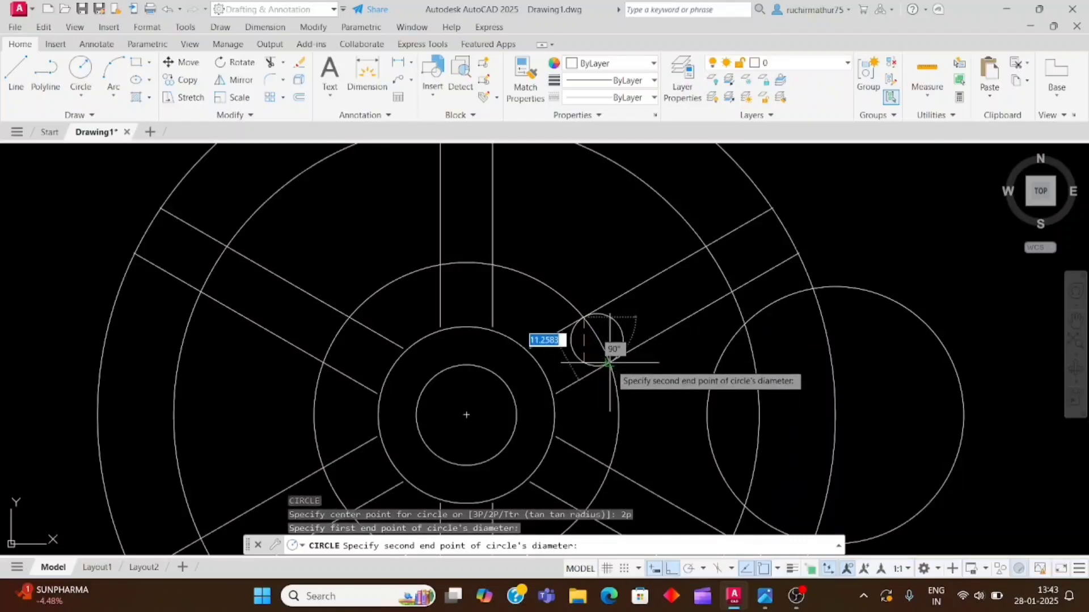
{"action": "left_click", "coordinate": [610, 367]}
{"action": "key", "text": "Escape"}
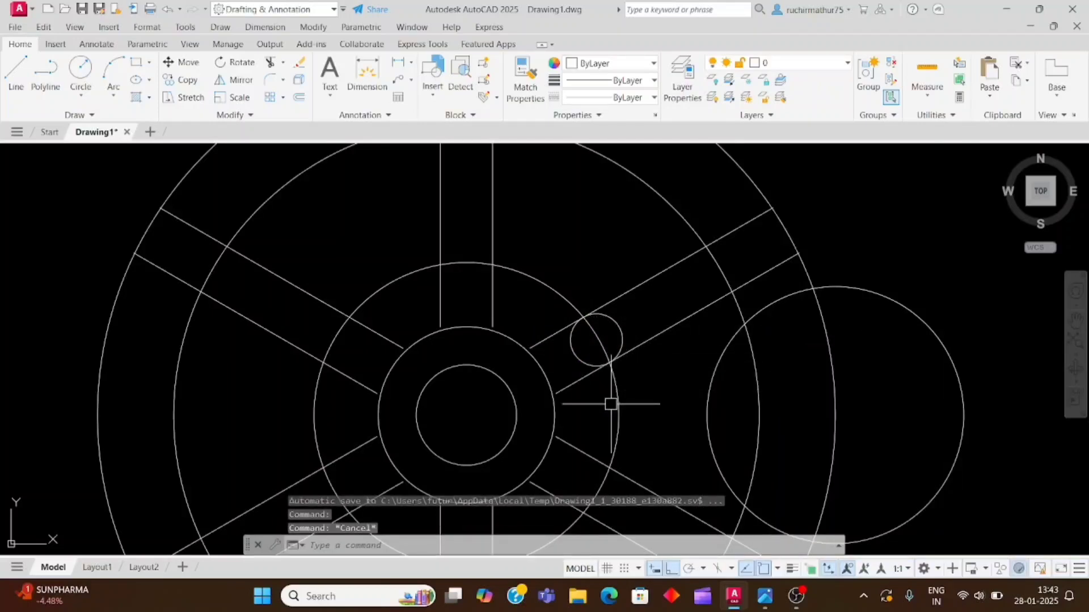
Draw a 2P circle spanning the lower right slot lines at the middle ring.
{"action": "key", "text": "Return"}
{"action": "middle_click_drag", "start_coordinate": [618, 404], "coordinate": [637, 384]}
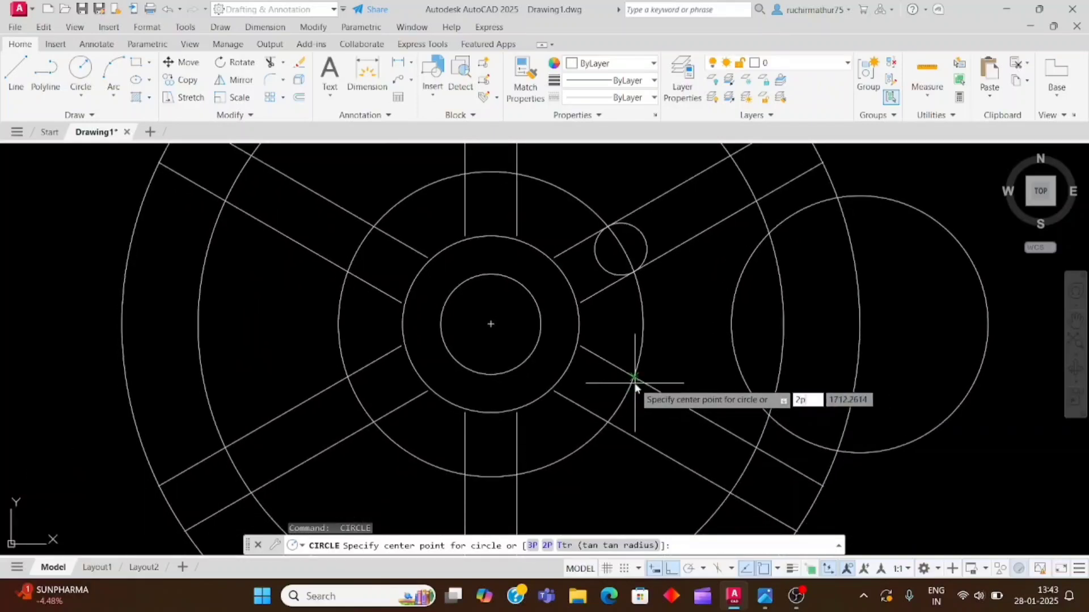
{"action": "key", "text": "Return"}
{"action": "left_click", "coordinate": [635, 377]}
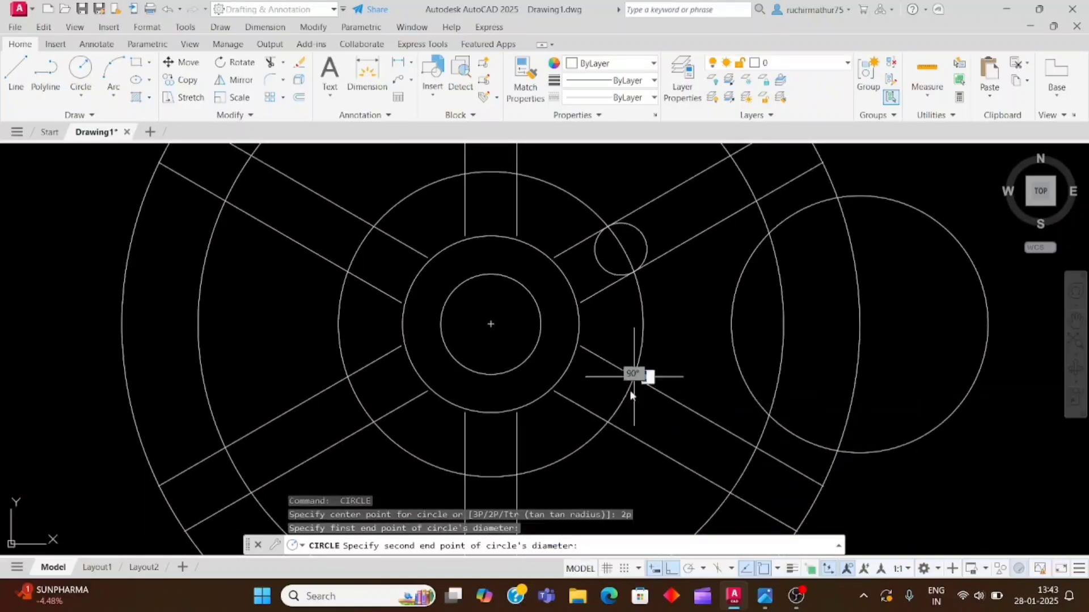
{"action": "left_click", "coordinate": [608, 421]}
{"action": "key", "text": "Escape"}
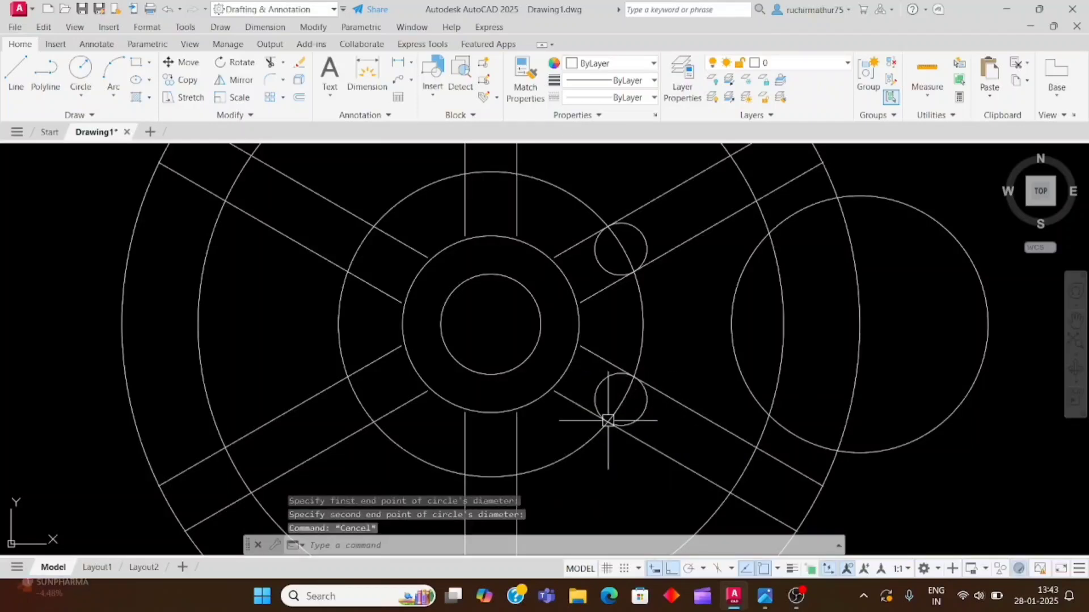
{"action": "scroll", "coordinate": [668, 395], "scroll_direction": "down", "scroll_amount": 4}
{"action": "scroll", "coordinate": [668, 395], "scroll_direction": "down", "scroll_amount": 2}
{"action": "scroll", "coordinate": [697, 381], "scroll_direction": "up", "scroll_amount": 2}
{"action": "type", "text": "tr"}
{"action": "key", "text": "Return"}
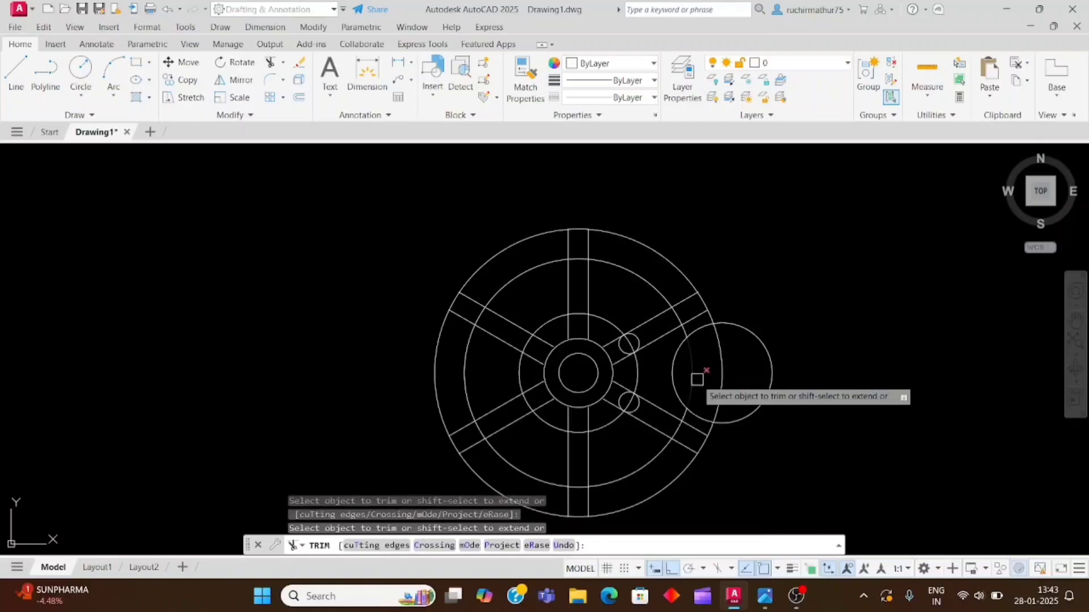
Trim ring arcs, small-circle halves and line pieces into two rounded slots and an R32 notch.
{"action": "left_click", "coordinate": [695, 378]}
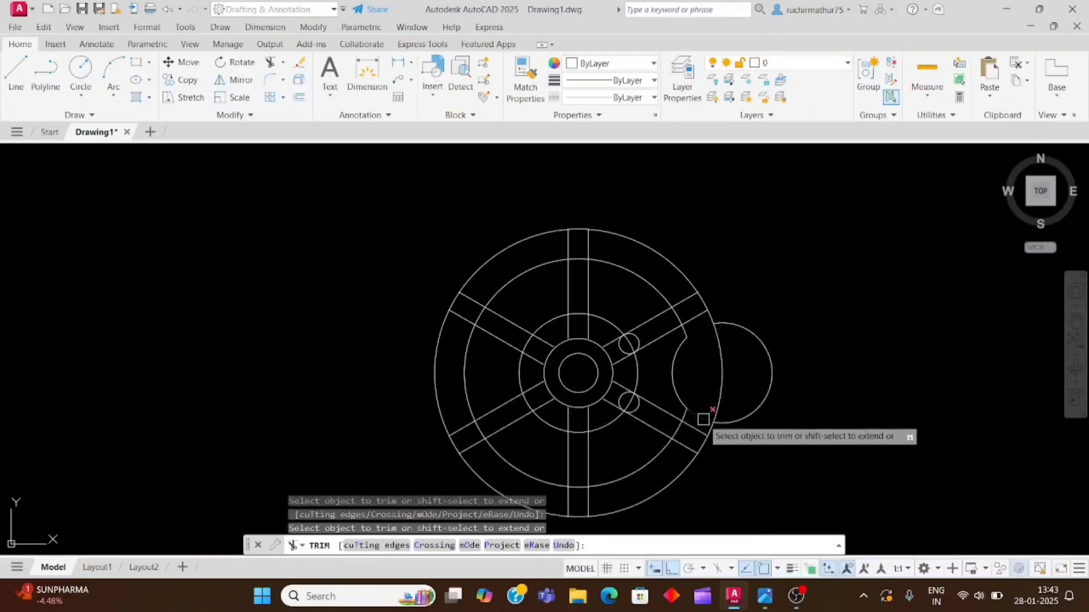
{"action": "scroll", "coordinate": [704, 420], "scroll_direction": "up", "scroll_amount": 2}
{"action": "left_click", "coordinate": [618, 427]}
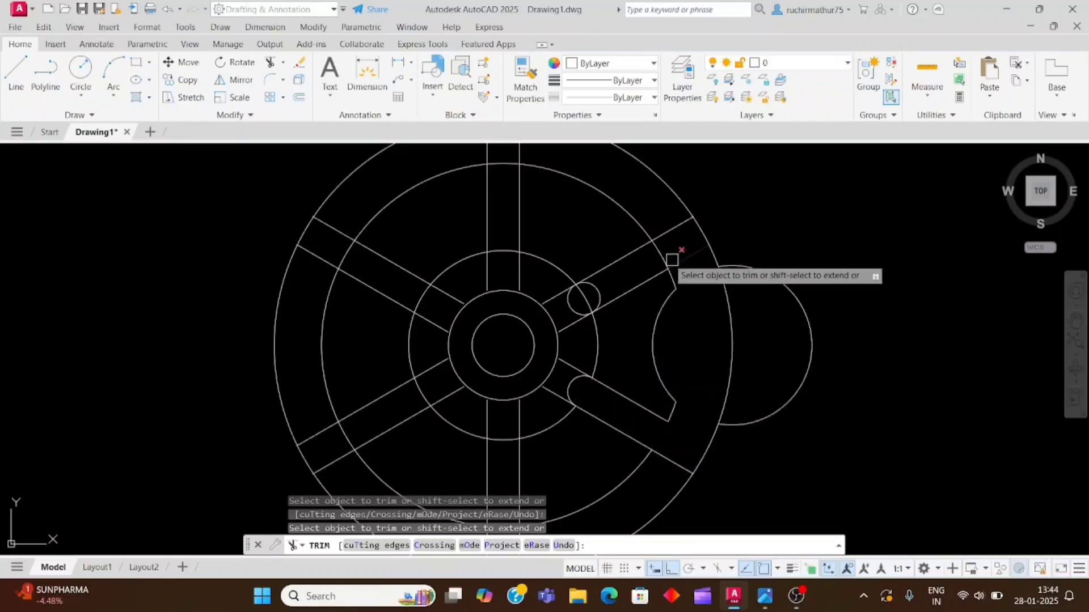
{"action": "left_click", "coordinate": [674, 261]}
{"action": "left_click", "coordinate": [588, 292]}
{"action": "left_click", "coordinate": [554, 297]}
{"action": "left_click", "coordinate": [550, 389]}
{"action": "left_click", "coordinate": [599, 351]}
{"action": "key", "text": "Escape"}
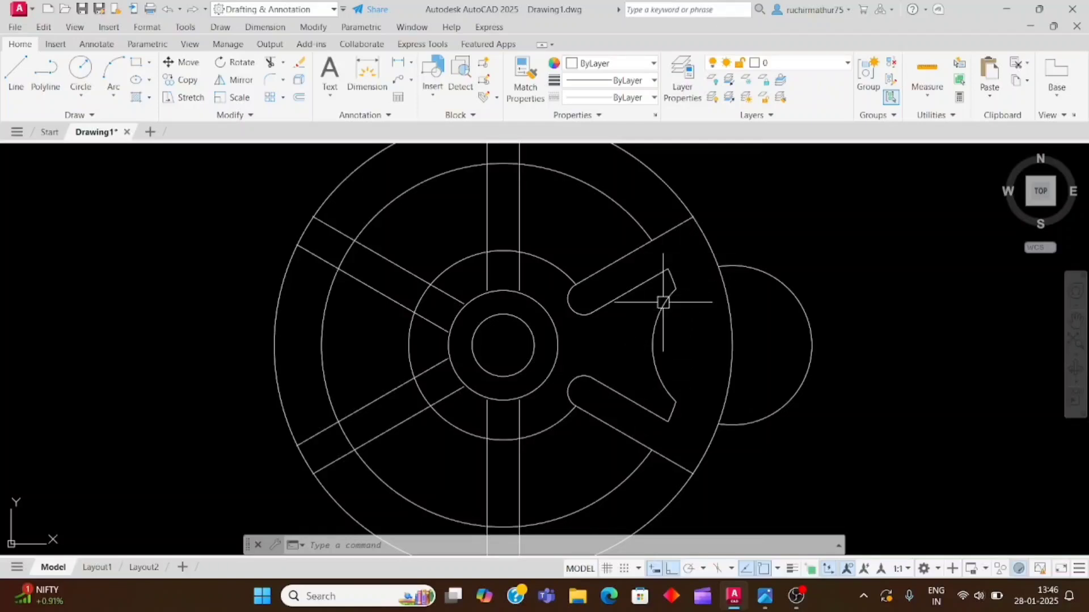
{"action": "type", "text": "ar"}
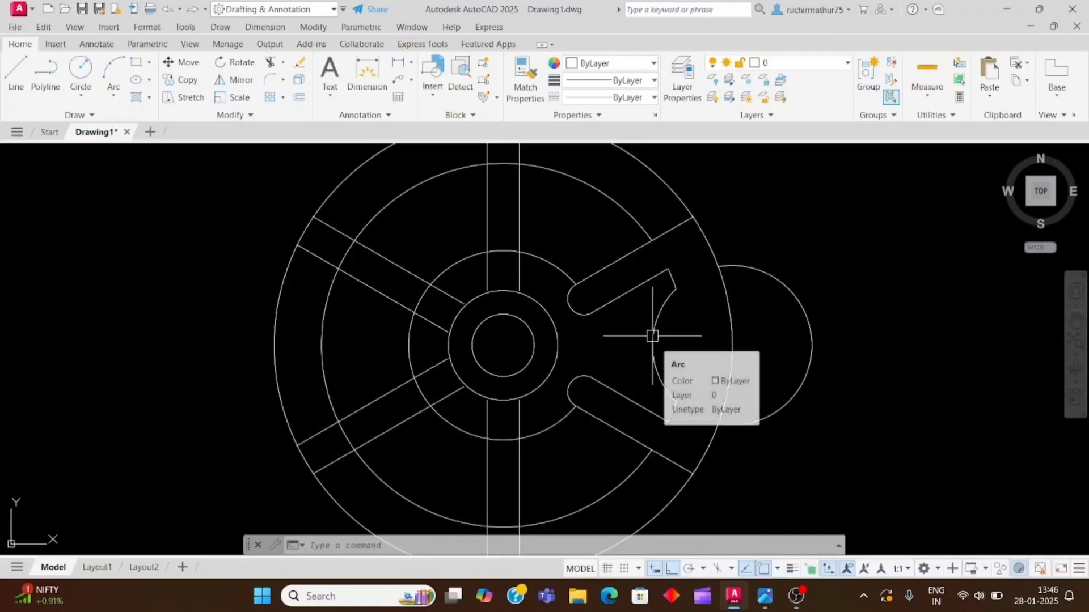
{"action": "key", "text": "Return"}
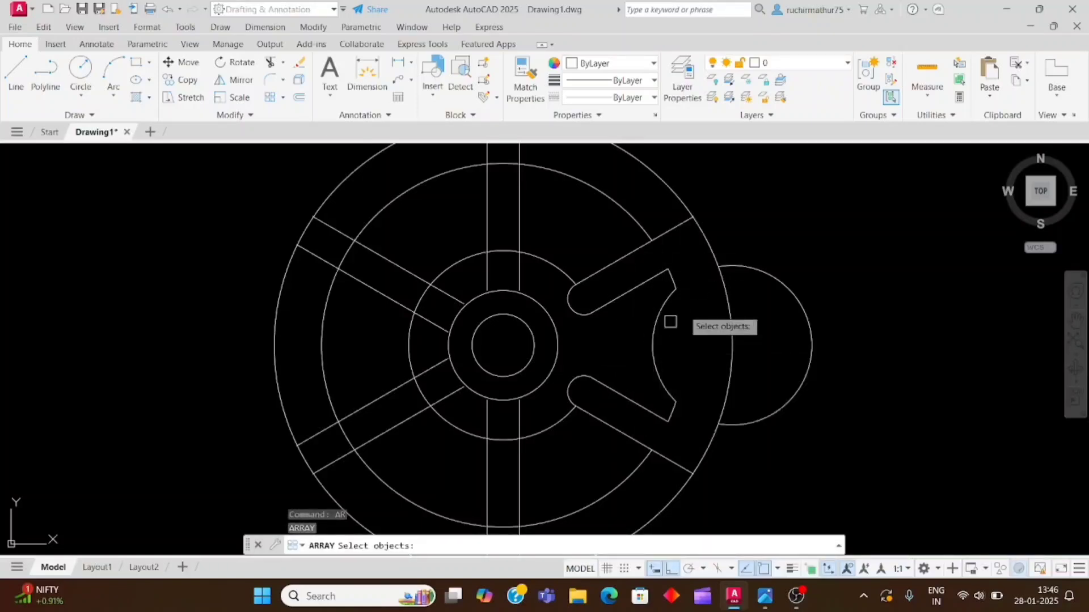
Polar-array the slot lines and R32 notch into 6 items over 360° about the circles' centre.
{"action": "left_click", "coordinate": [678, 257]}
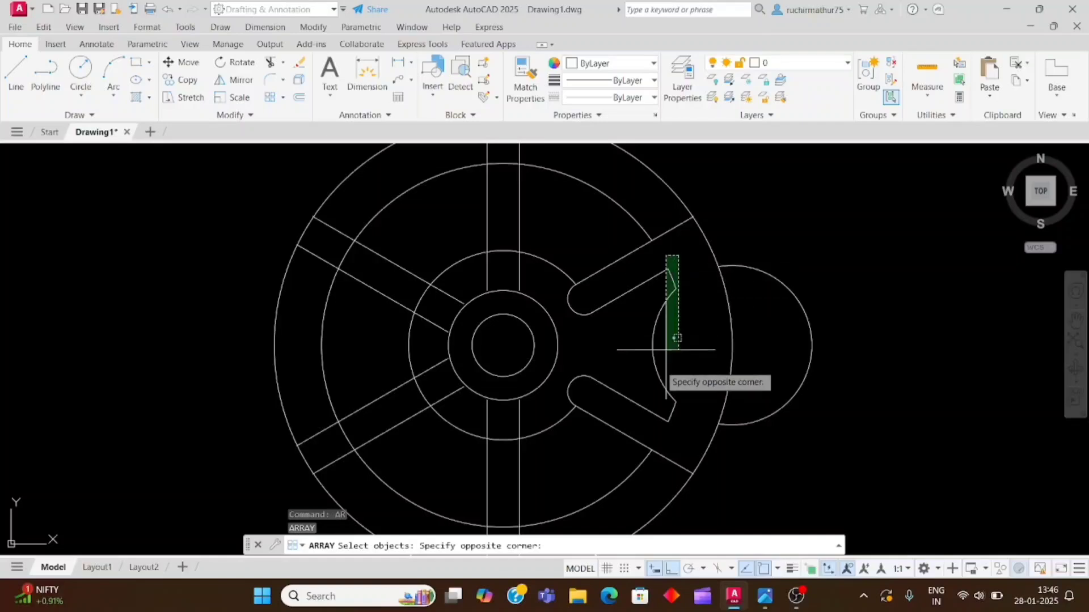
{"action": "left_click", "coordinate": [640, 427]}
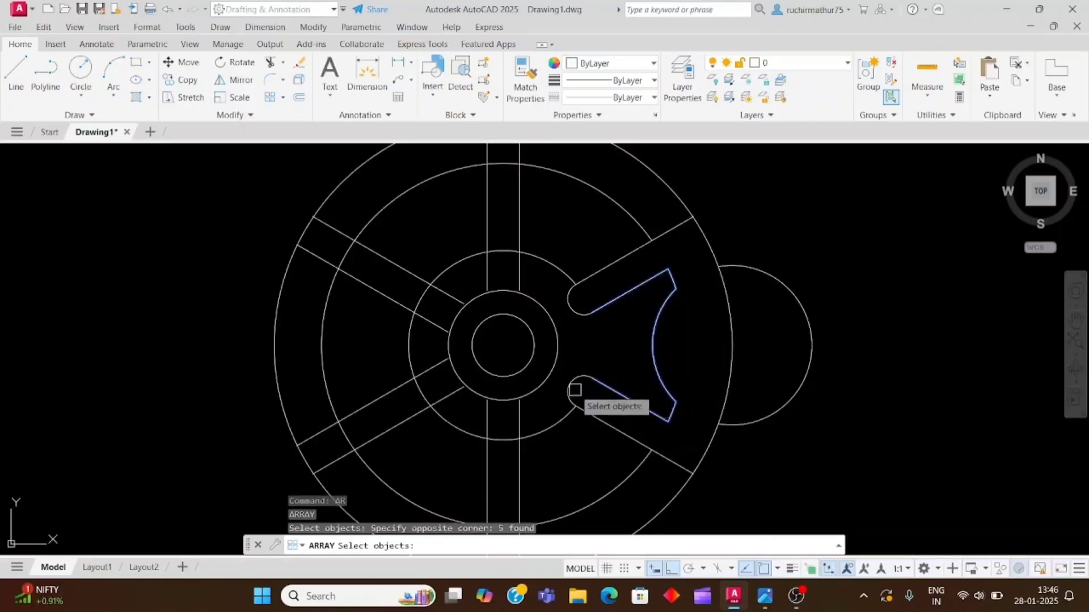
{"action": "left_click", "coordinate": [593, 287]}
{"action": "left_click", "coordinate": [584, 414]}
{"action": "key", "text": "Return"}
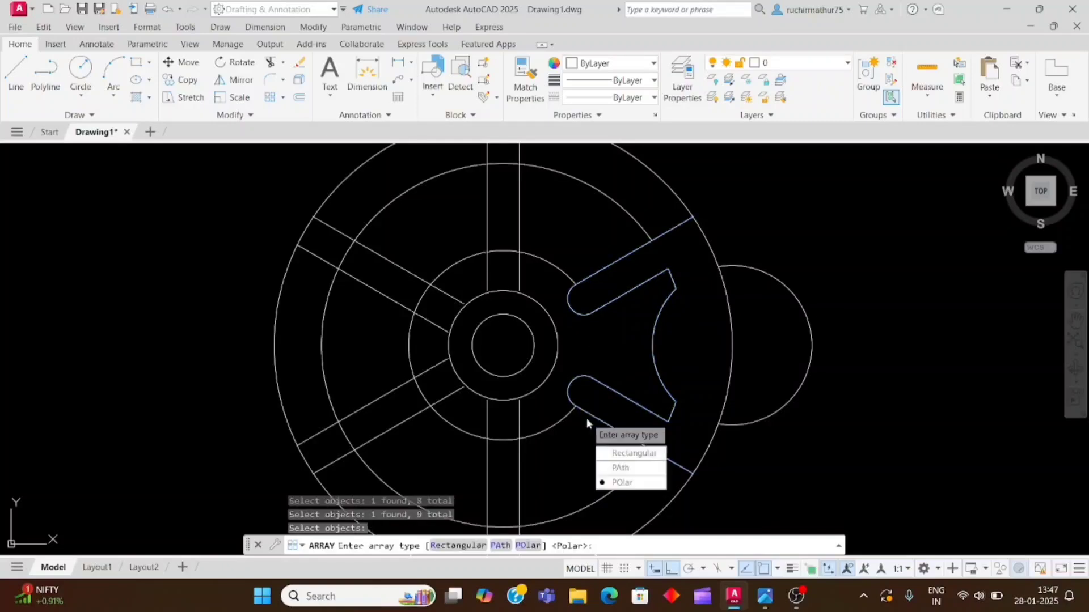
{"action": "left_click", "coordinate": [631, 484]}
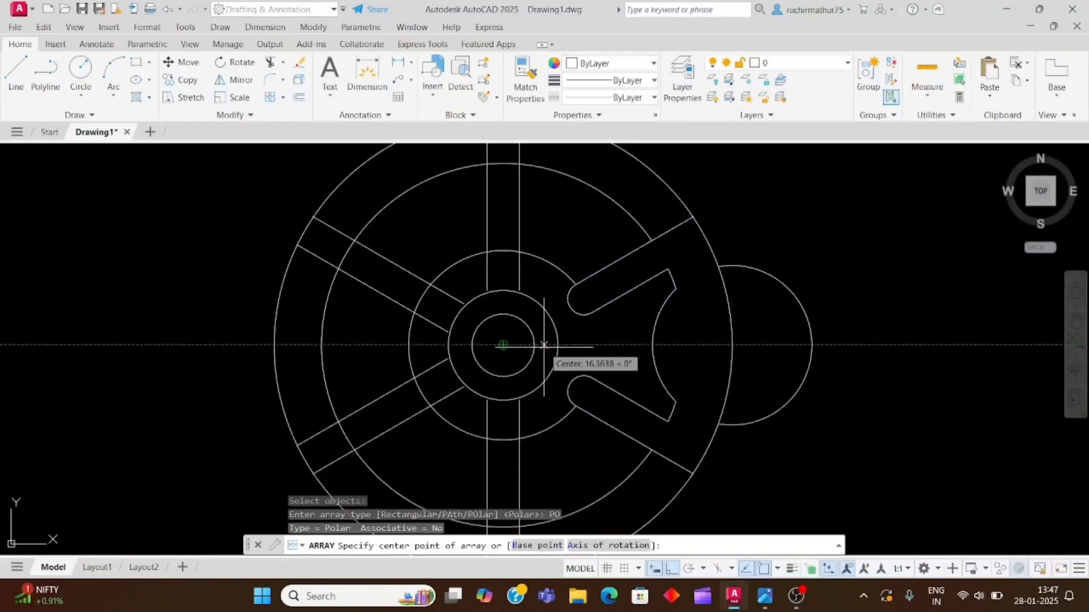
{"action": "left_click", "coordinate": [502, 344]}
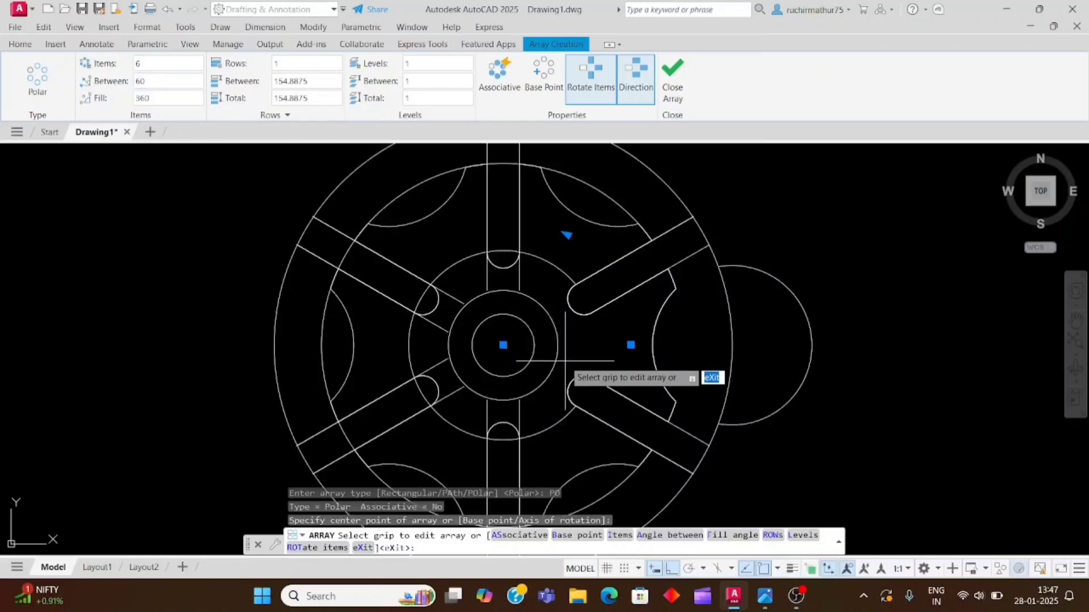
{"action": "key", "text": "Return"}
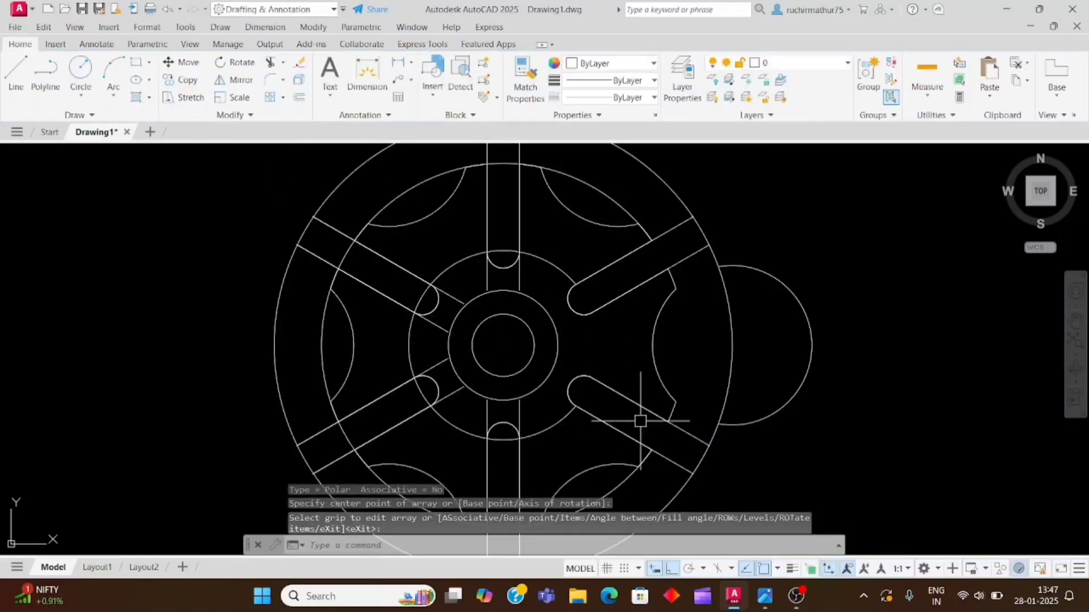
{"action": "scroll", "coordinate": [638, 420], "scroll_direction": "down", "scroll_amount": 2}
{"action": "scroll", "coordinate": [635, 403], "scroll_direction": "up", "scroll_amount": 2}
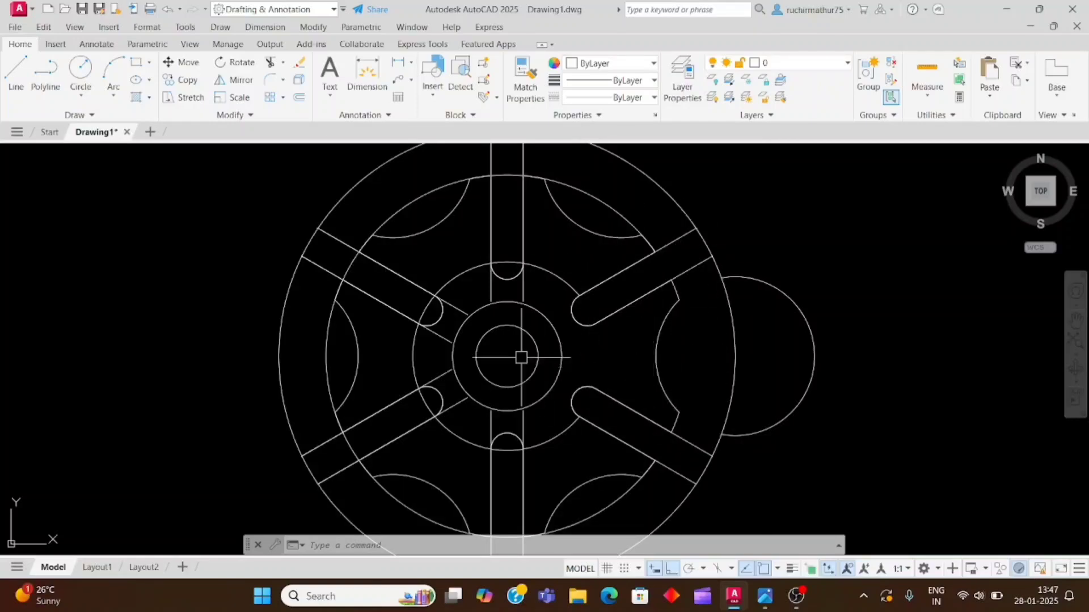
Trim away the inner ring arc left inside the left notch.
{"action": "key", "text": "Return"}
{"action": "left_click", "coordinate": [322, 358]}
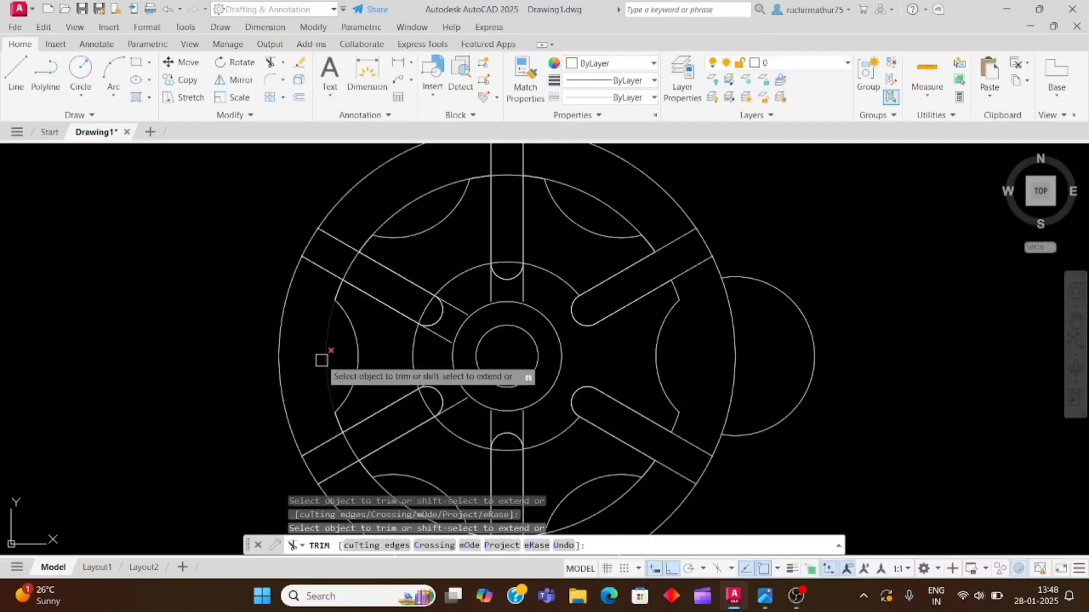